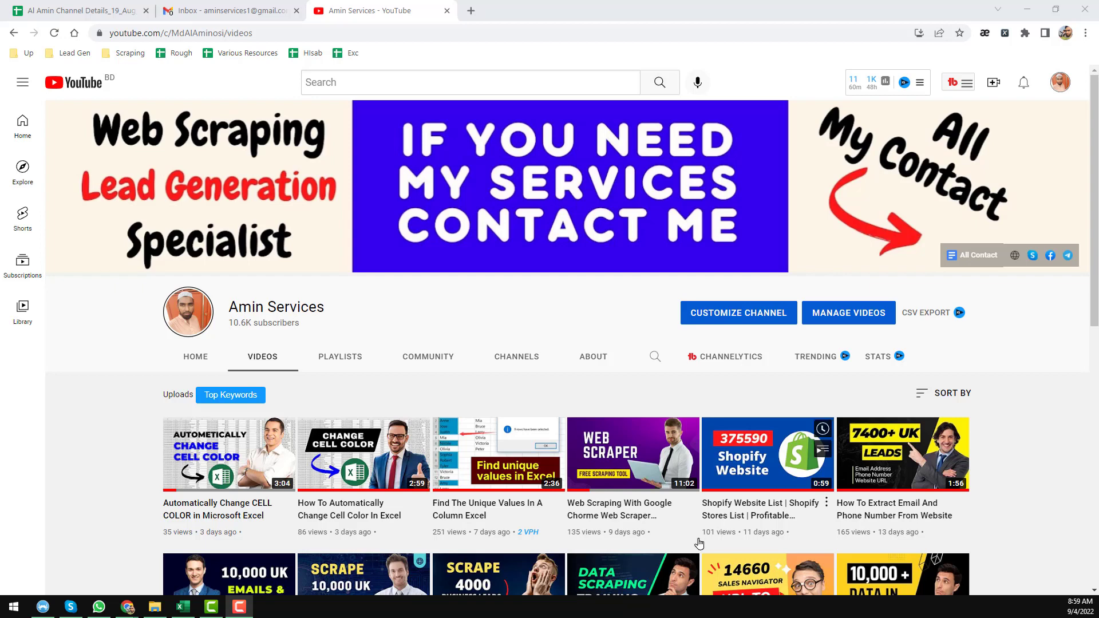
# In the email workbook, enter =LEFT(B2,3) in C2 so it shows kha.
pyautogui.moveTo(471, 455)
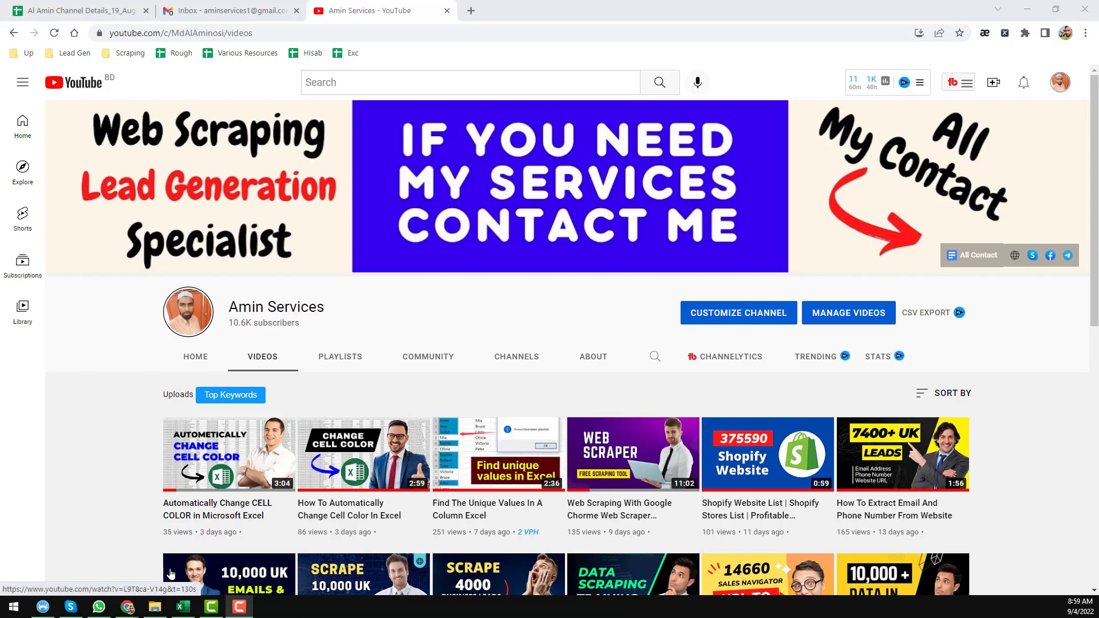
pyautogui.click(183, 607)
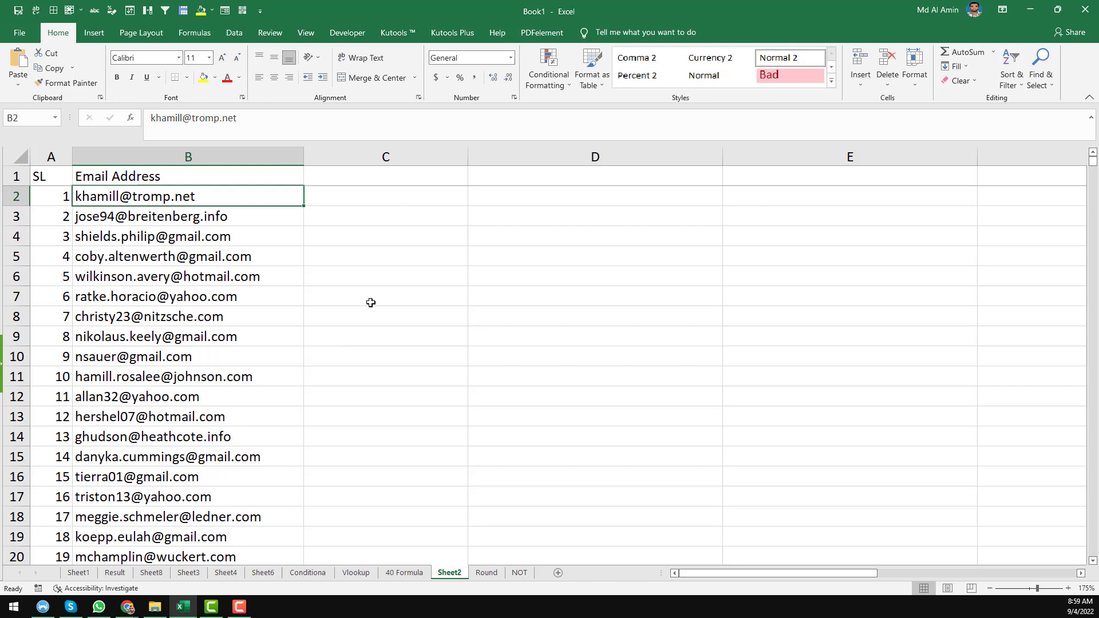
pyautogui.click(254, 150)
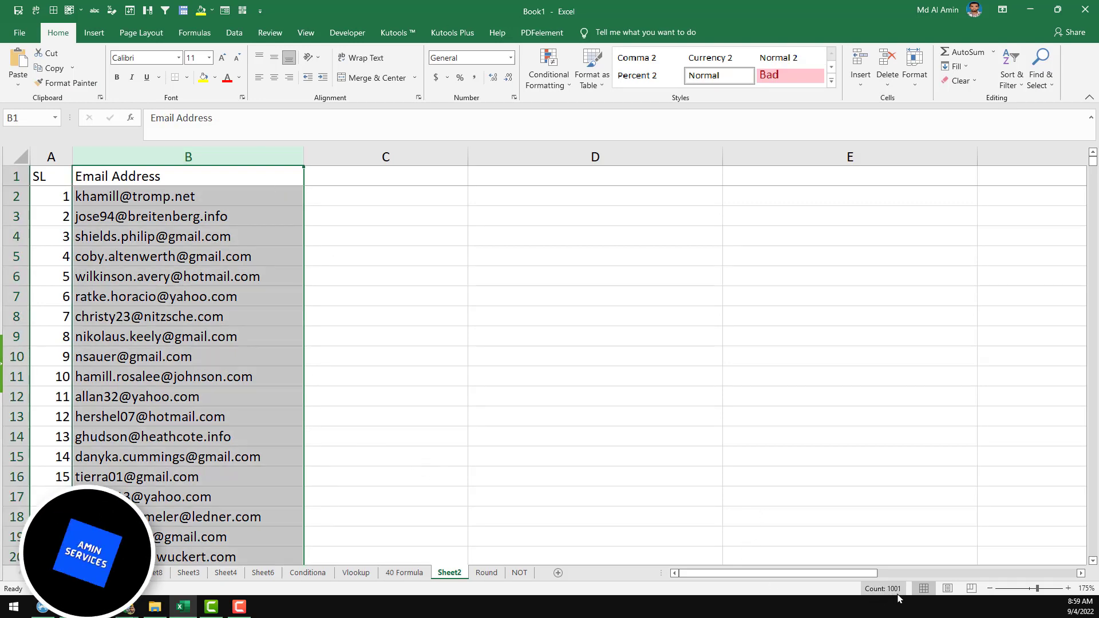
pyautogui.click(445, 194)
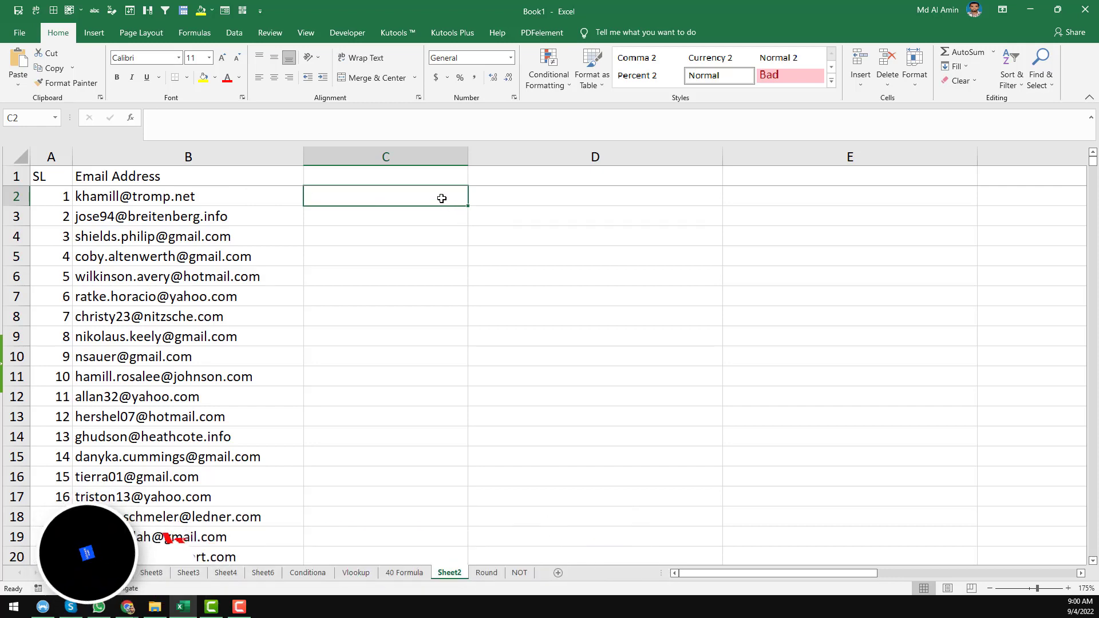
pyautogui.write('=')
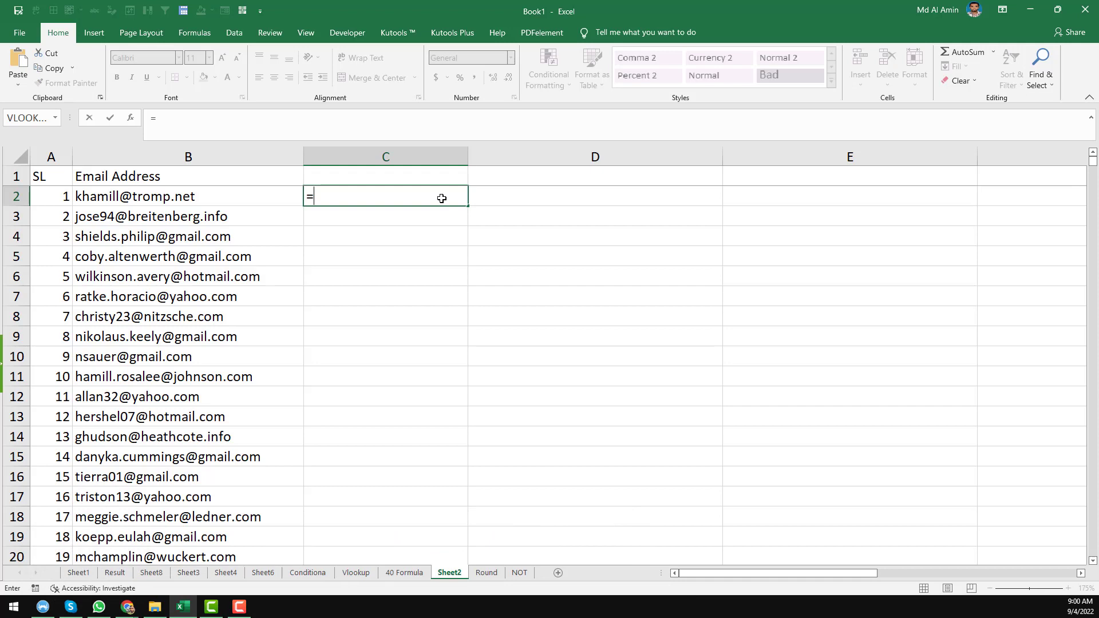
pyautogui.write('le')
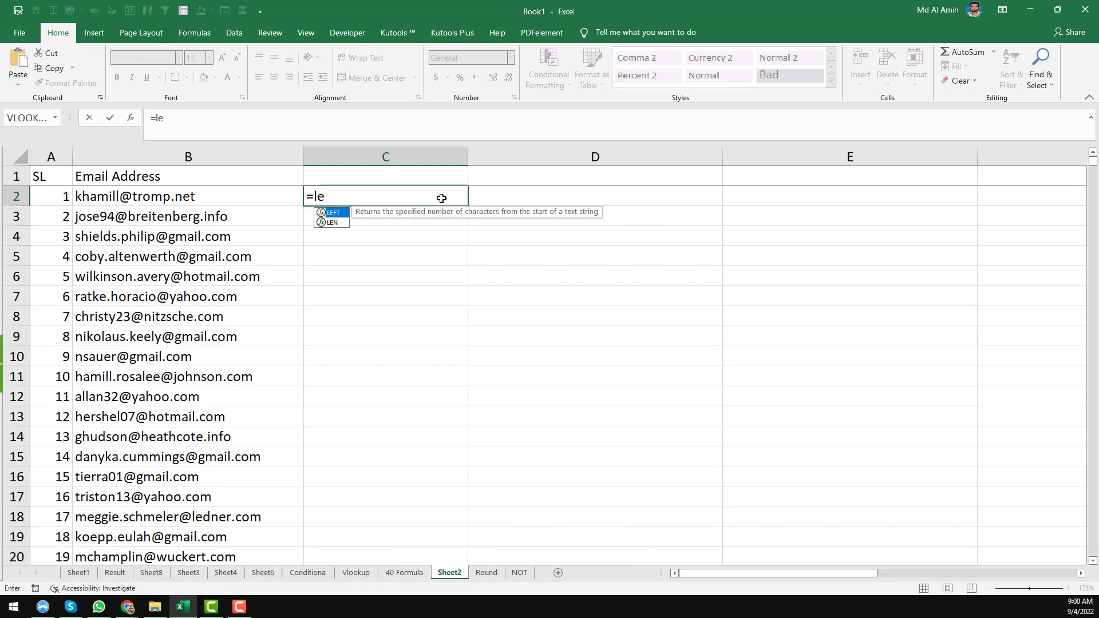
pyautogui.press('Tab')
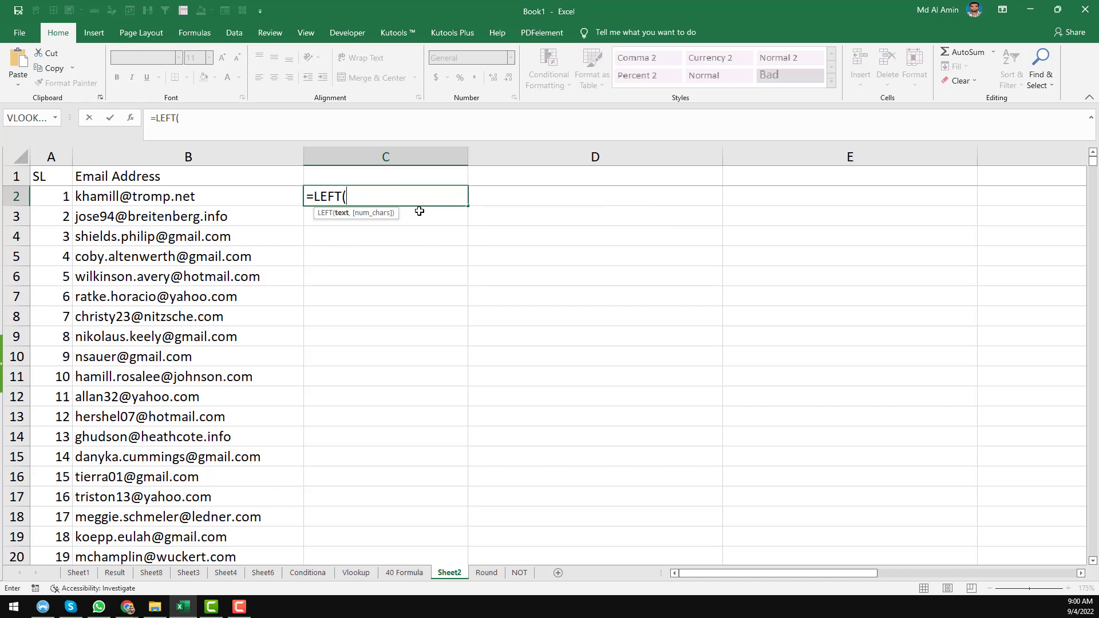
pyautogui.click(265, 198)
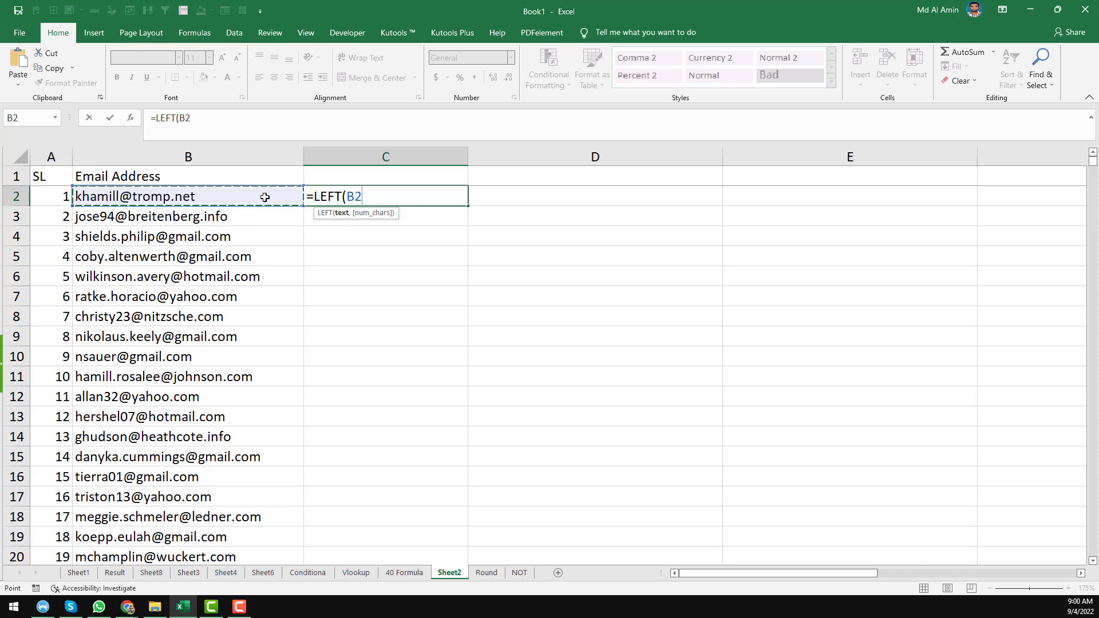
pyautogui.write(',')
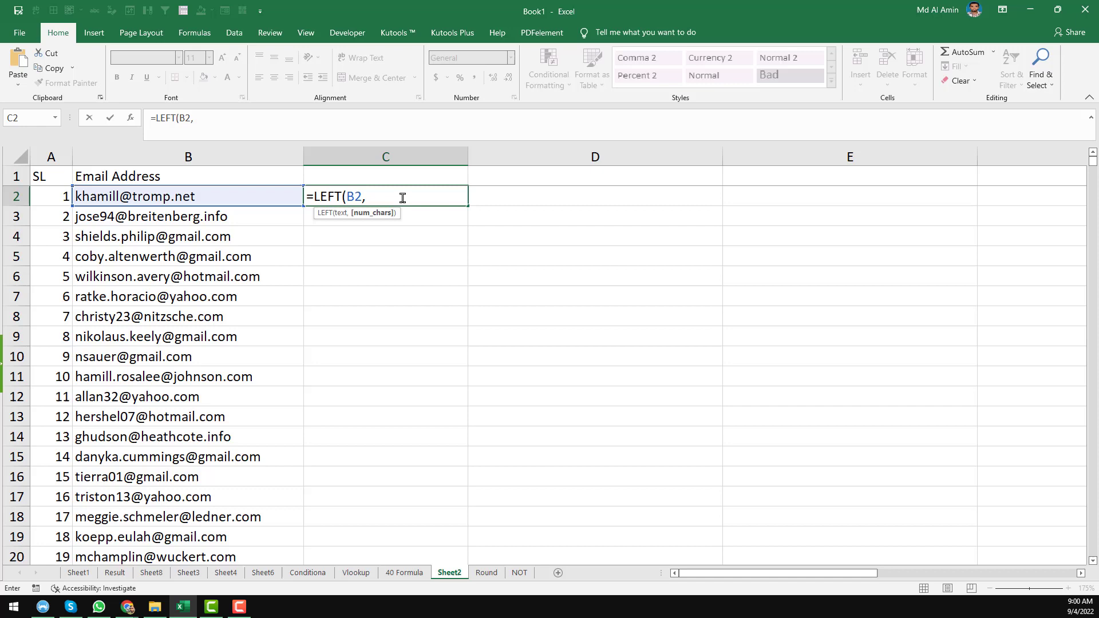
pyautogui.write('3)')
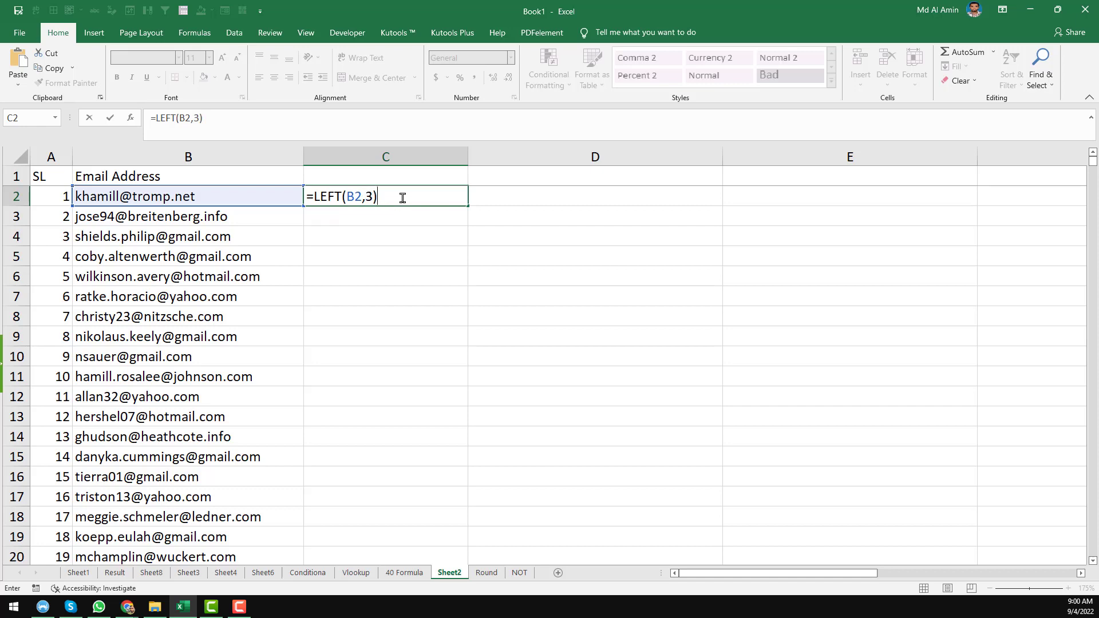
pyautogui.press('Return')
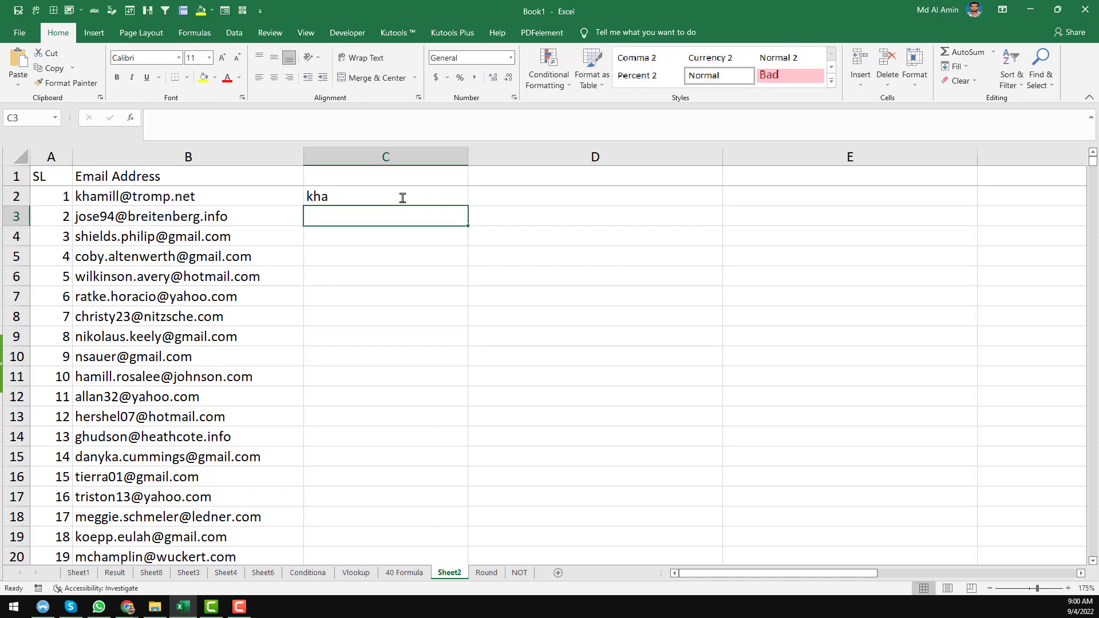
pyautogui.click(336, 194)
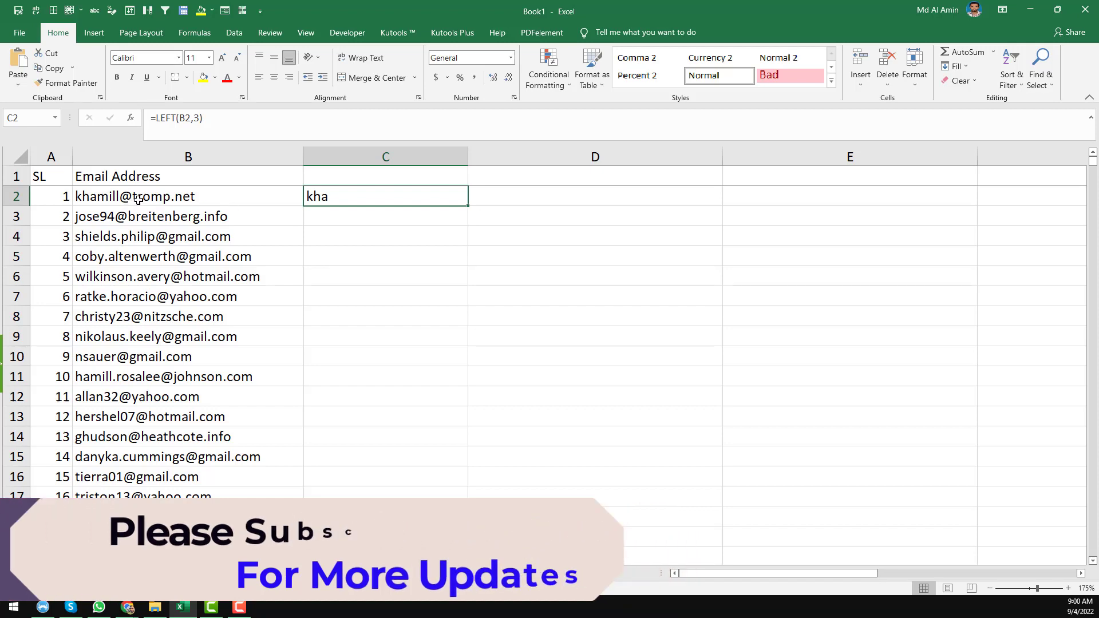
pyautogui.click(78, 201)
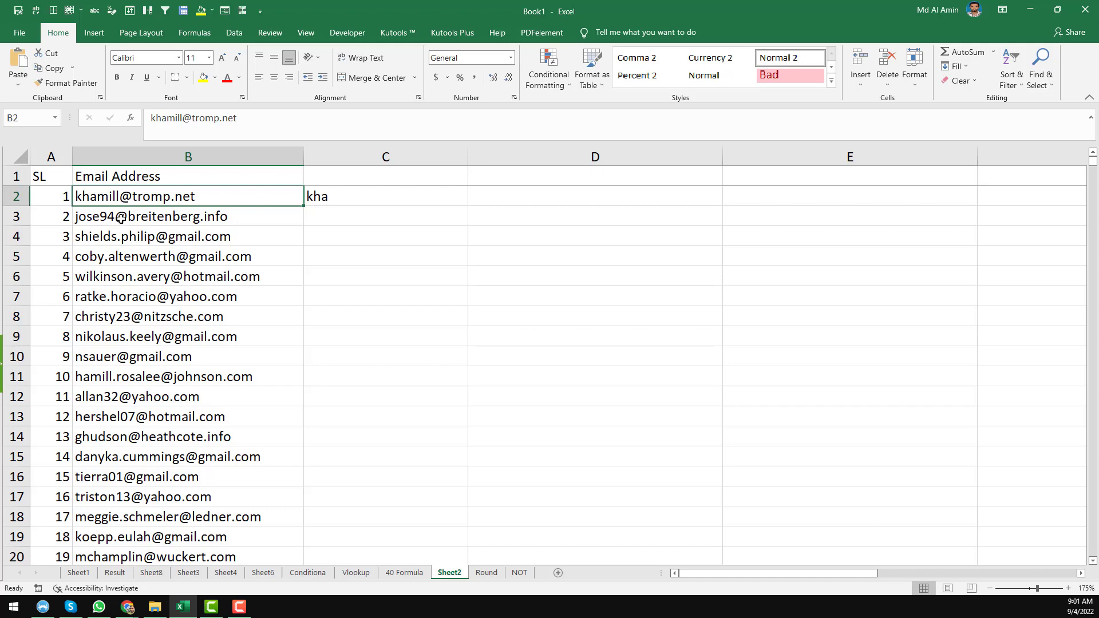
pyautogui.click(120, 218)
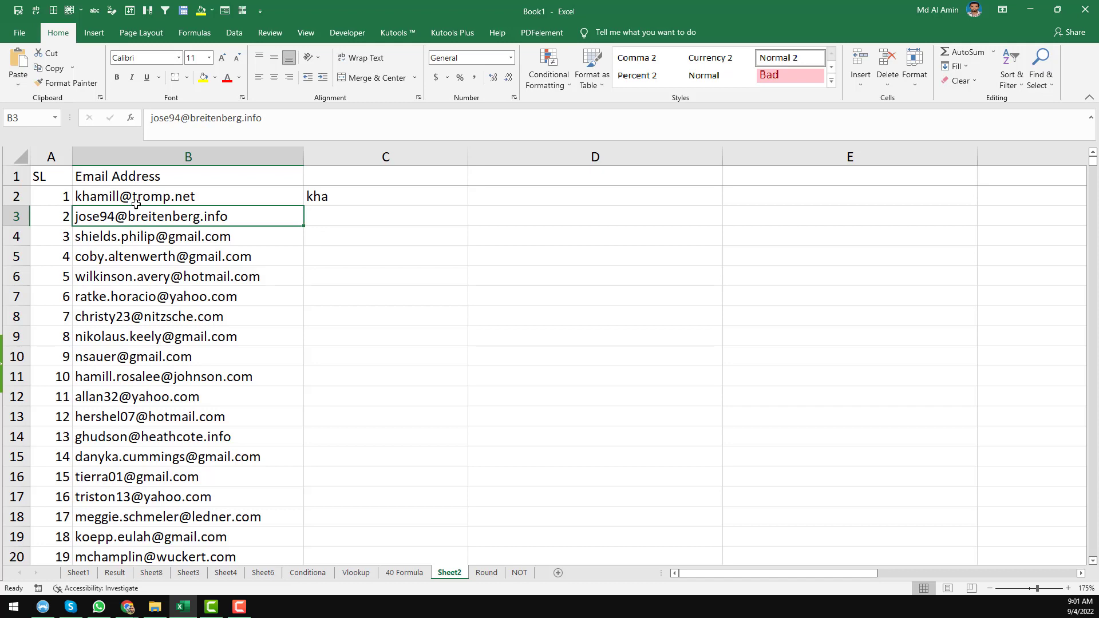
pyautogui.click(169, 238)
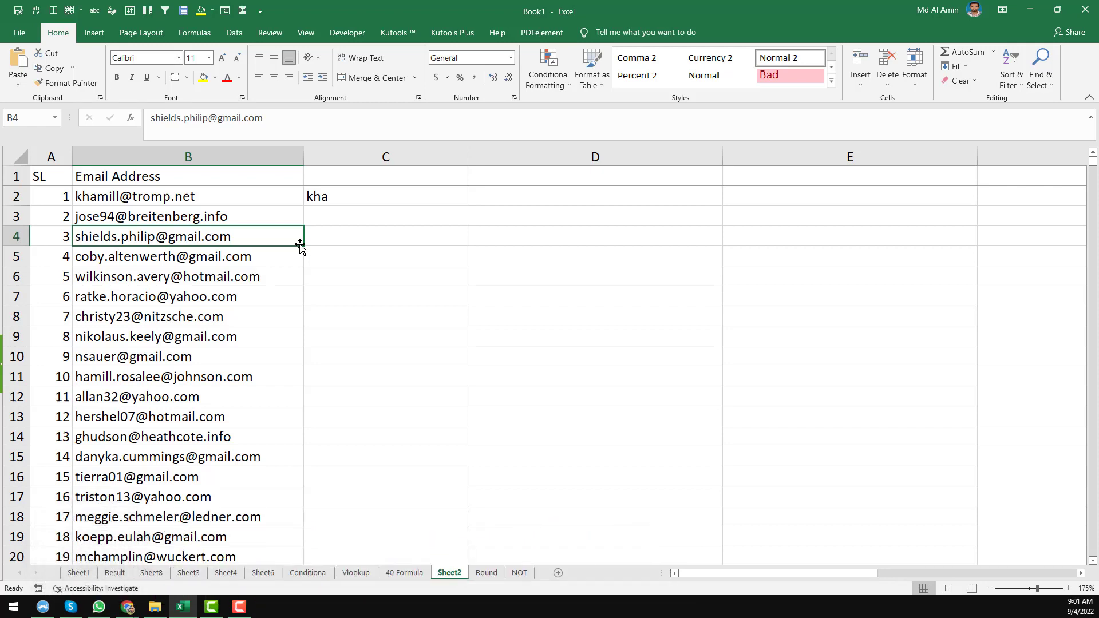
pyautogui.click(545, 202)
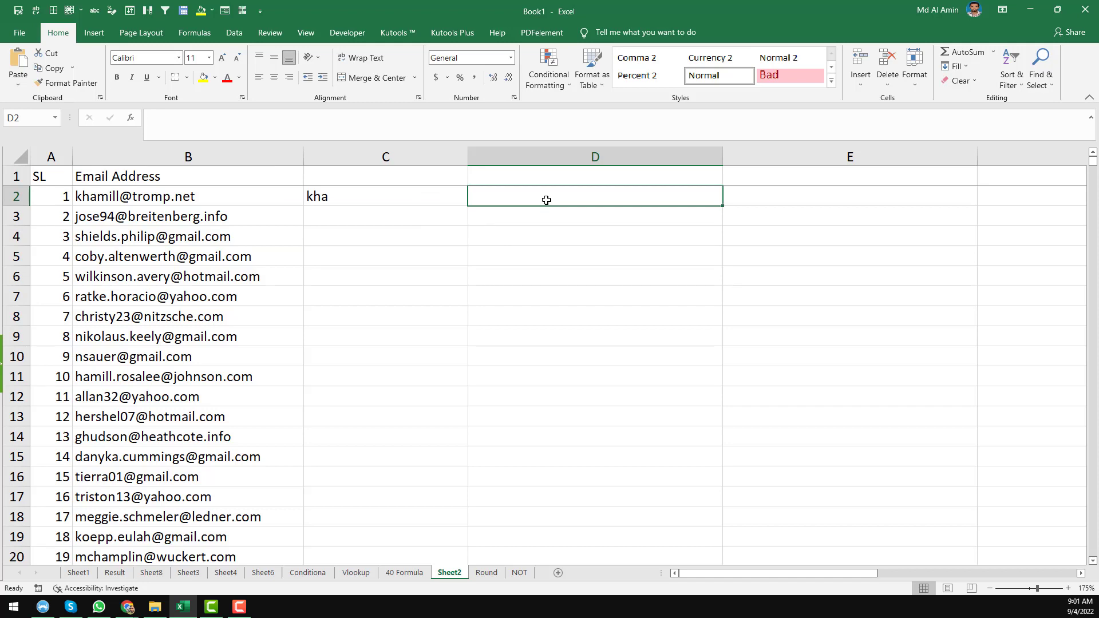
# Enter =FIND("@",B2) in D2 to locate the @ in the first email.
pyautogui.write('=')
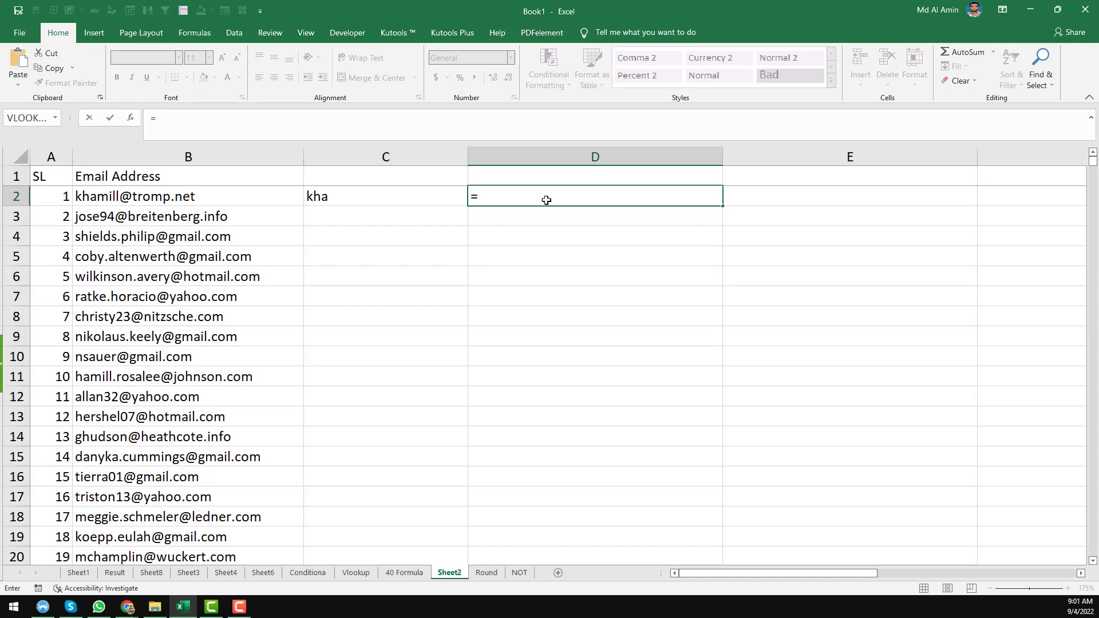
pyautogui.write('find')
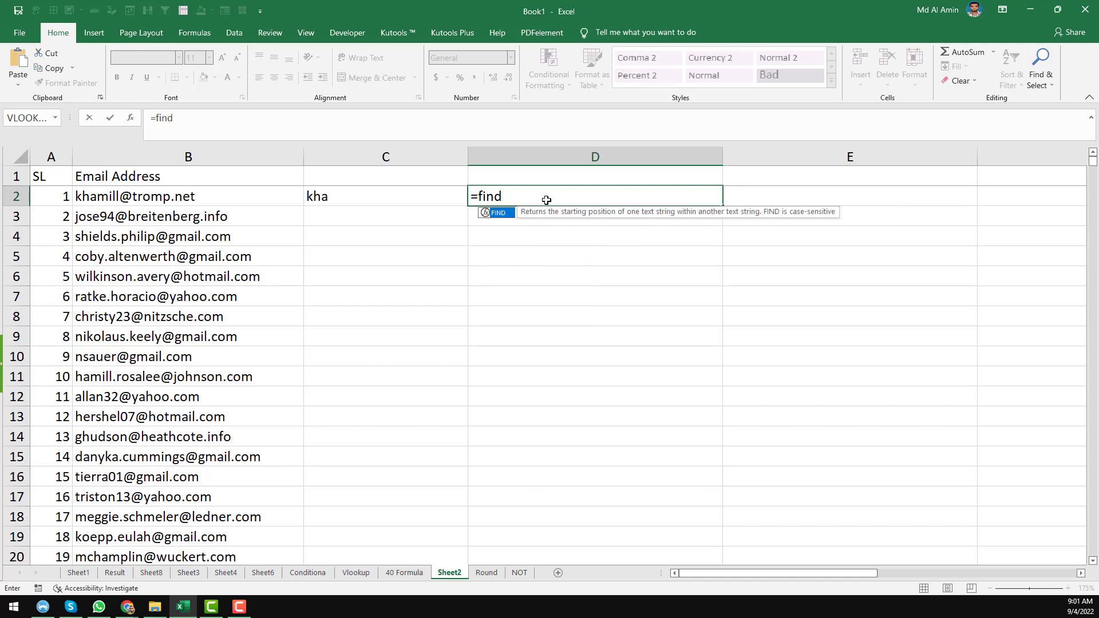
pyautogui.press('Tab')
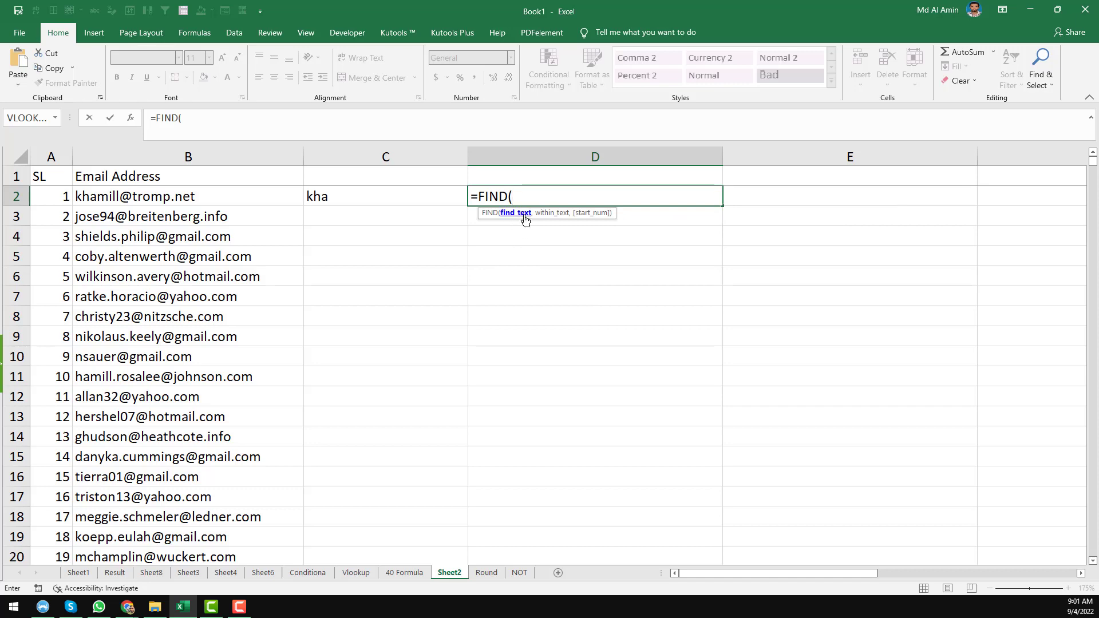
pyautogui.write('""')
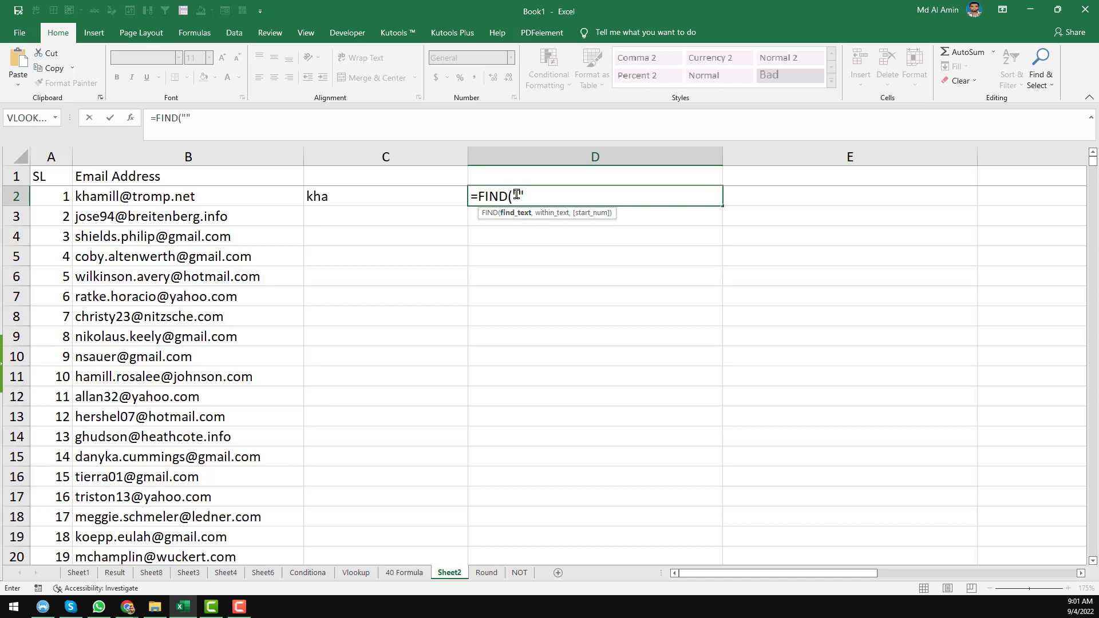
pyautogui.click(517, 194)
pyautogui.write('@')
pyautogui.click(575, 196)
pyautogui.write(',')
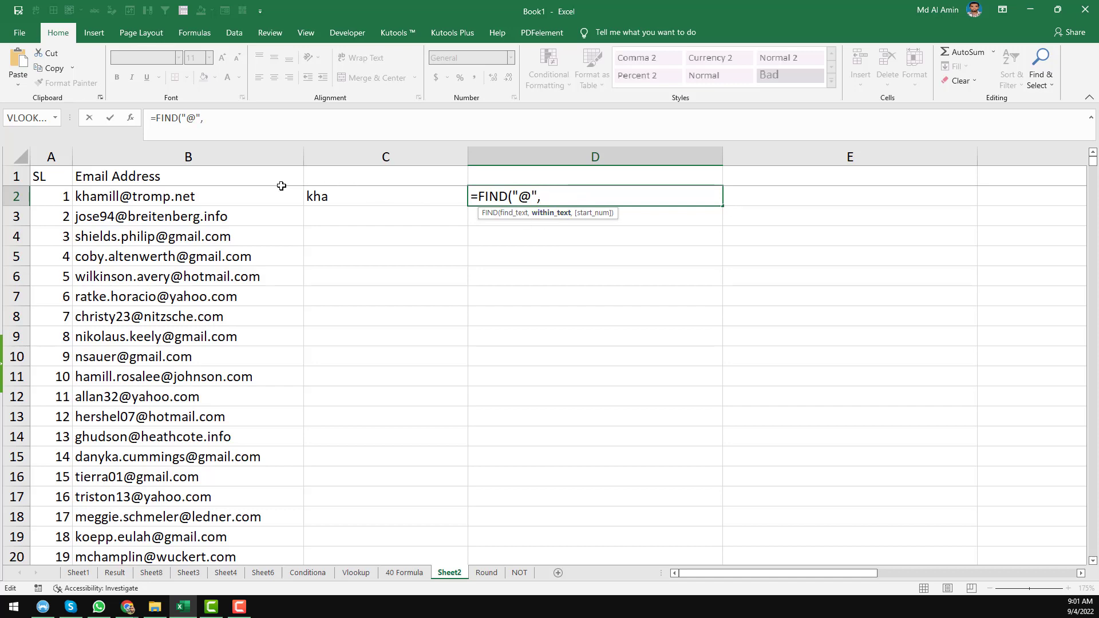
pyautogui.click(255, 198)
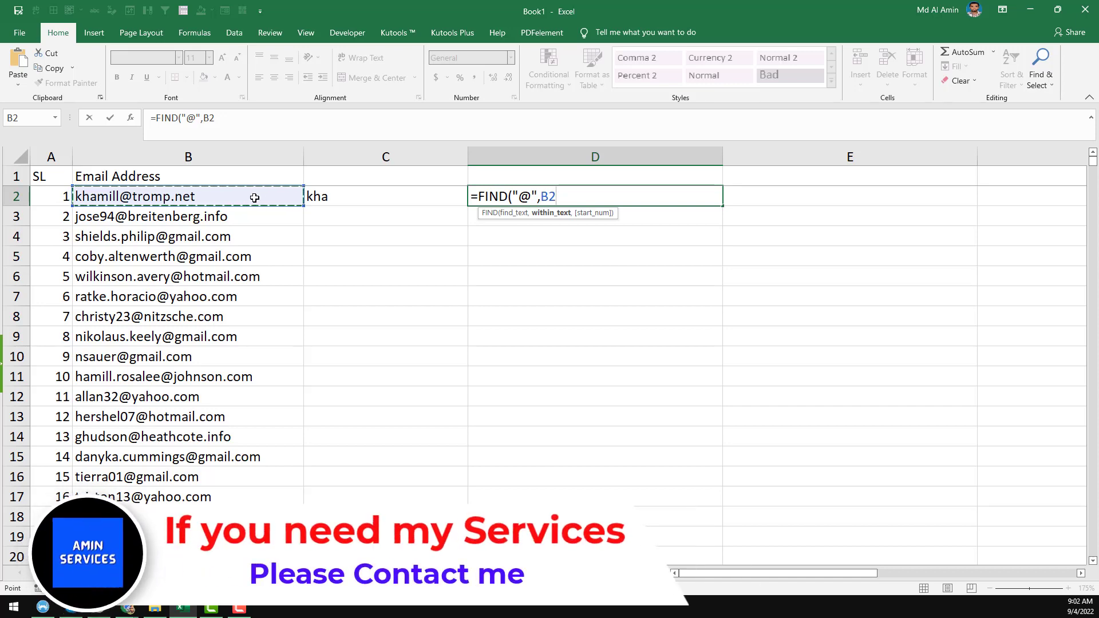
pyautogui.press('shift')
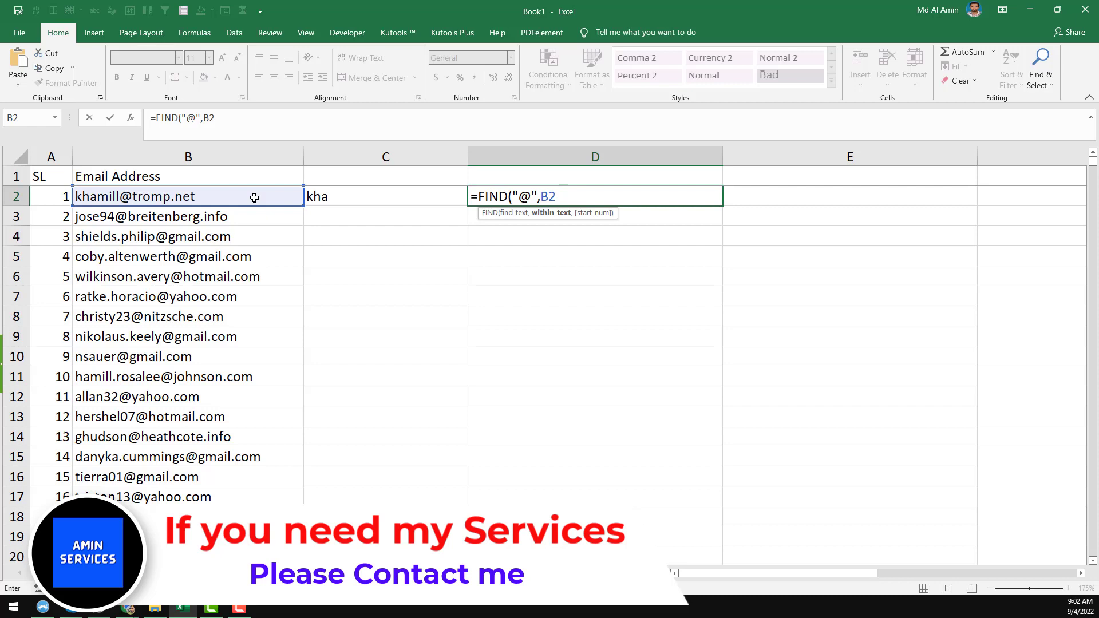
pyautogui.write(')')
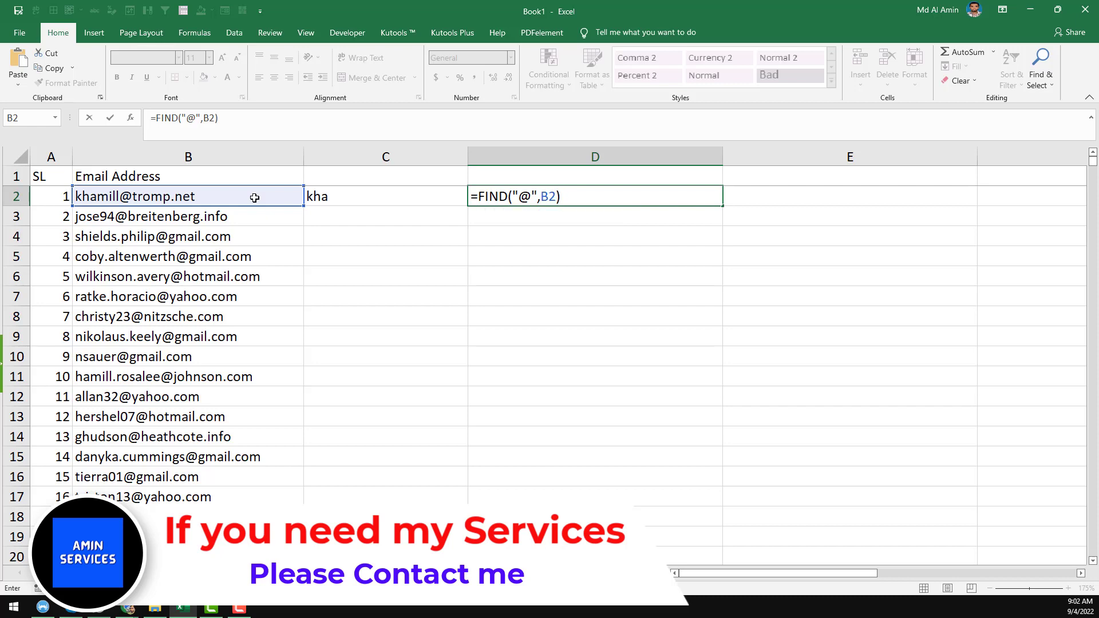
pyautogui.press('Return')
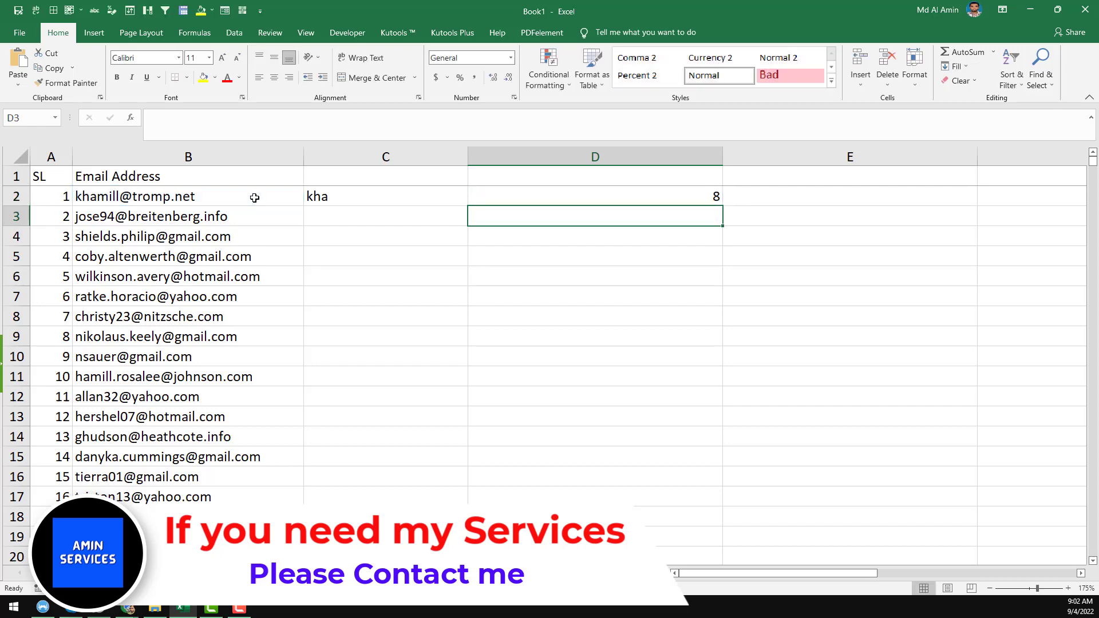
# Copy the FIND formula from D2 down to D4, giving 8, 7 and 15.
pyautogui.click(603, 198)
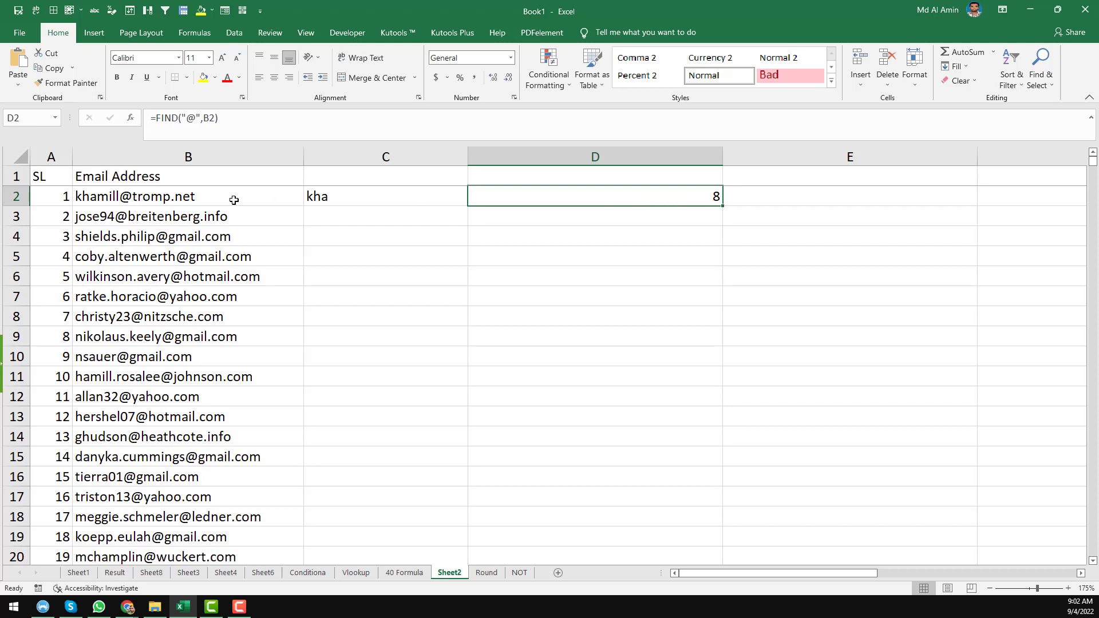
pyautogui.click(161, 197)
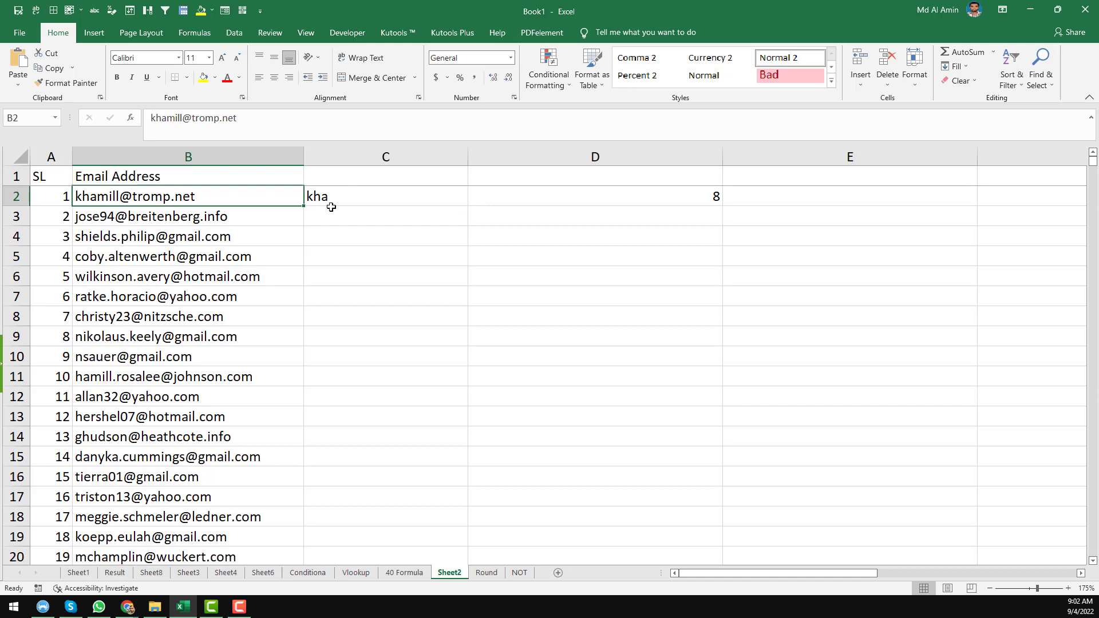
pyautogui.click(649, 198)
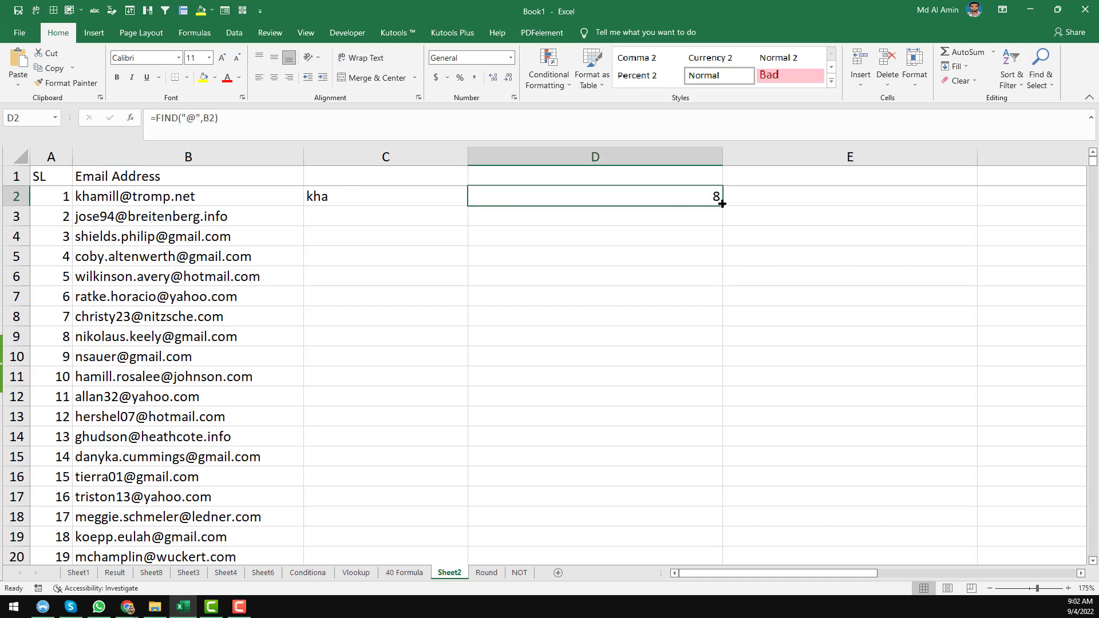
pyautogui.moveTo(722, 204); pyautogui.dragTo(719, 256)
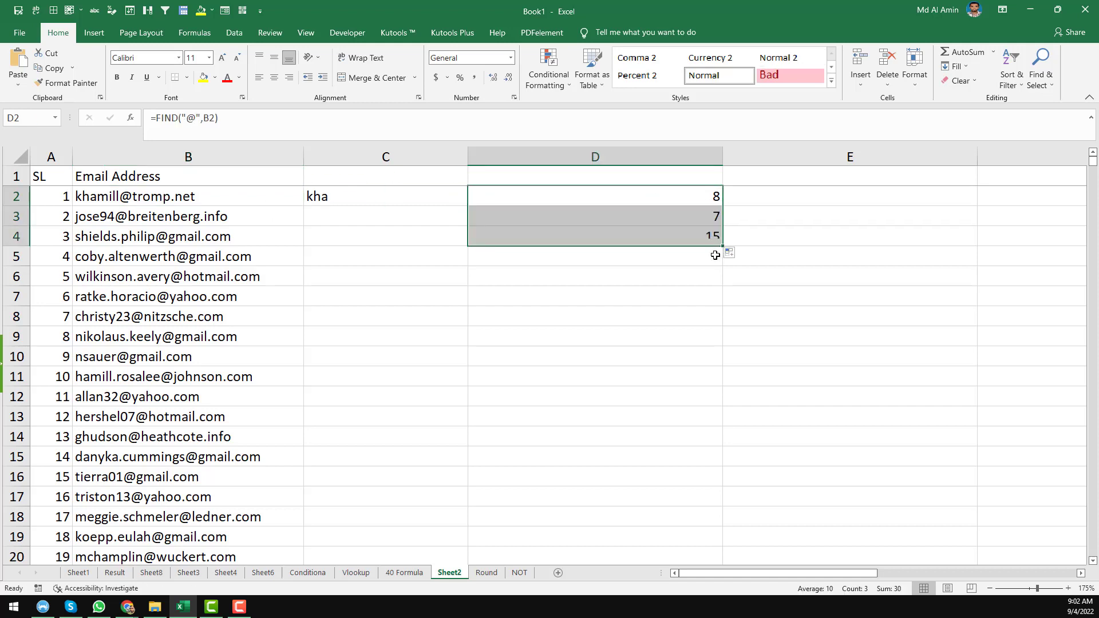
pyautogui.click(685, 216)
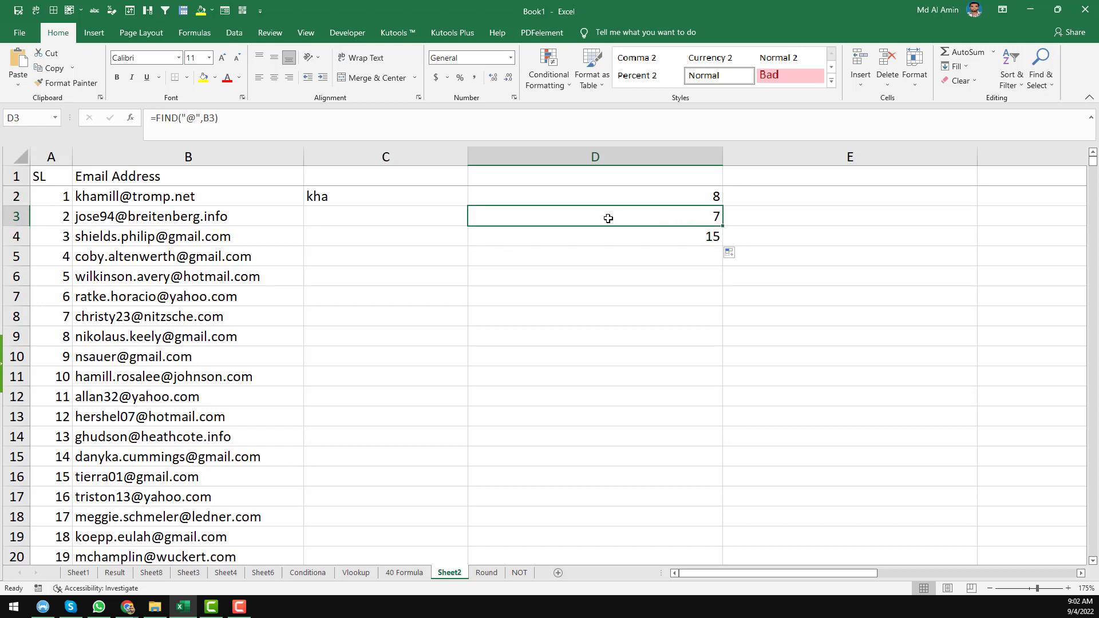
# Move D2's FIND formula into C2, replacing 3 to give =LEFT(B2,FIND("@",B2)).
pyautogui.click(703, 199)
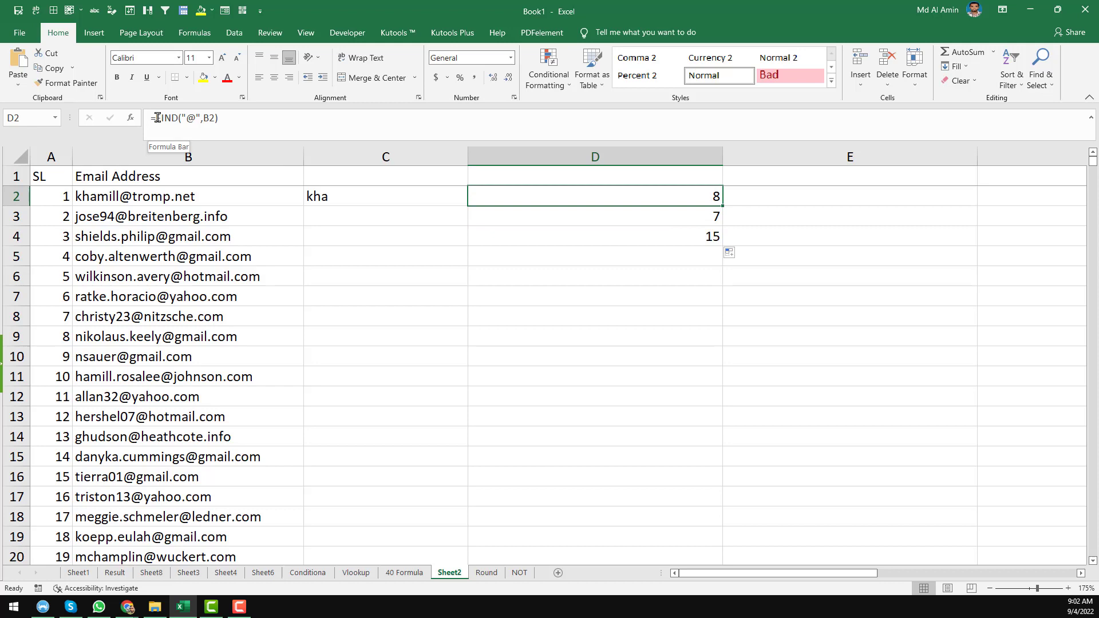
pyautogui.moveTo(237, 120); pyautogui.dragTo(122, 123)
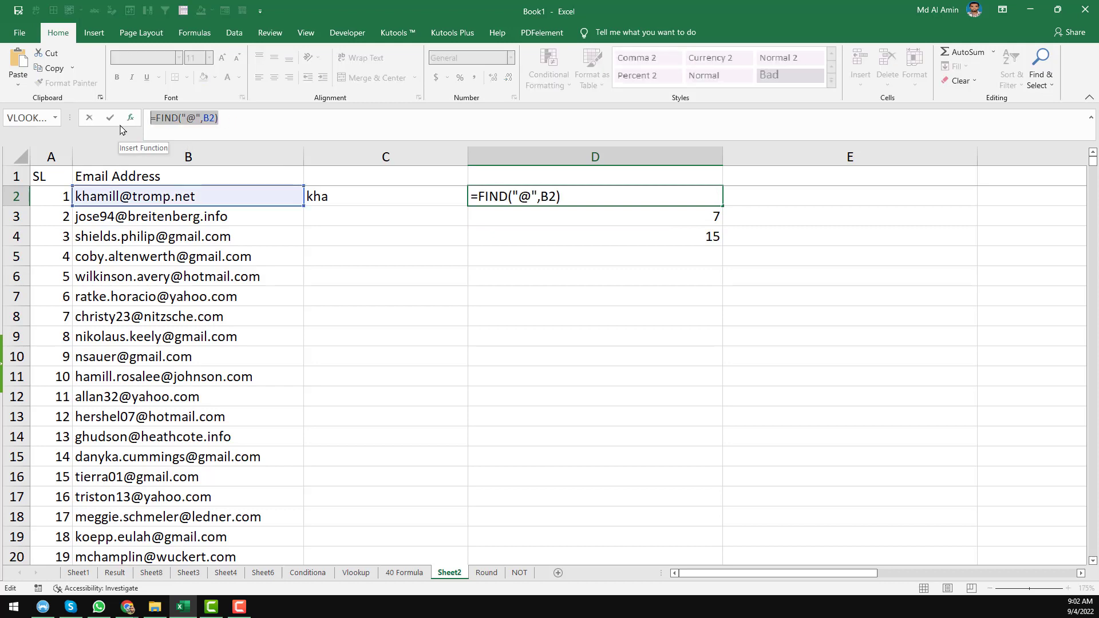
pyautogui.hotkey('ctrl', 'x')
pyautogui.click(401, 199)
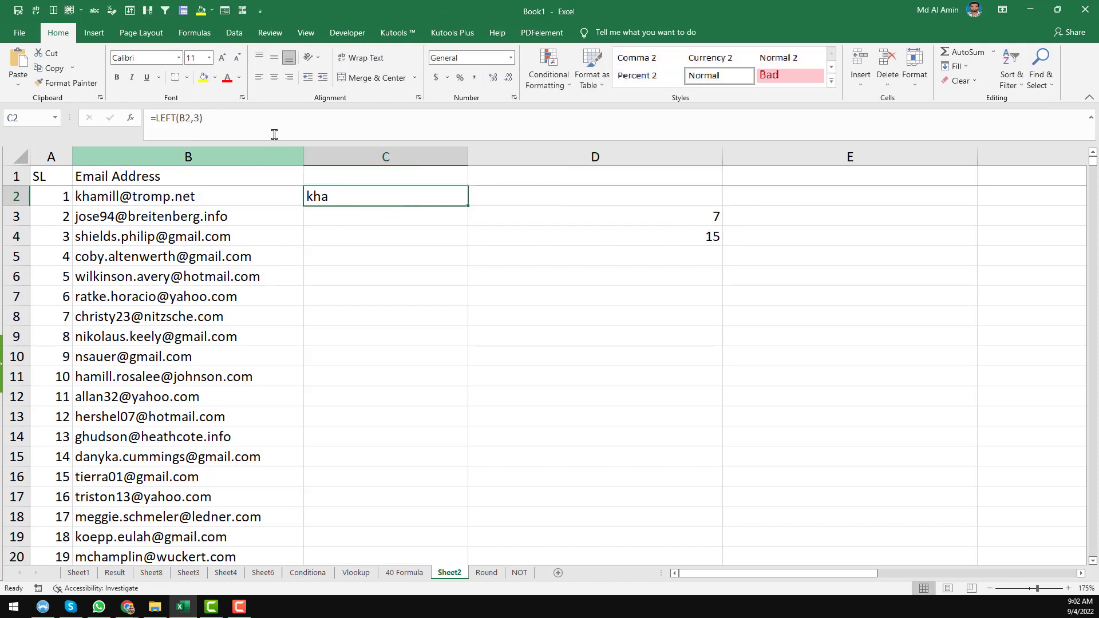
pyautogui.click(196, 118)
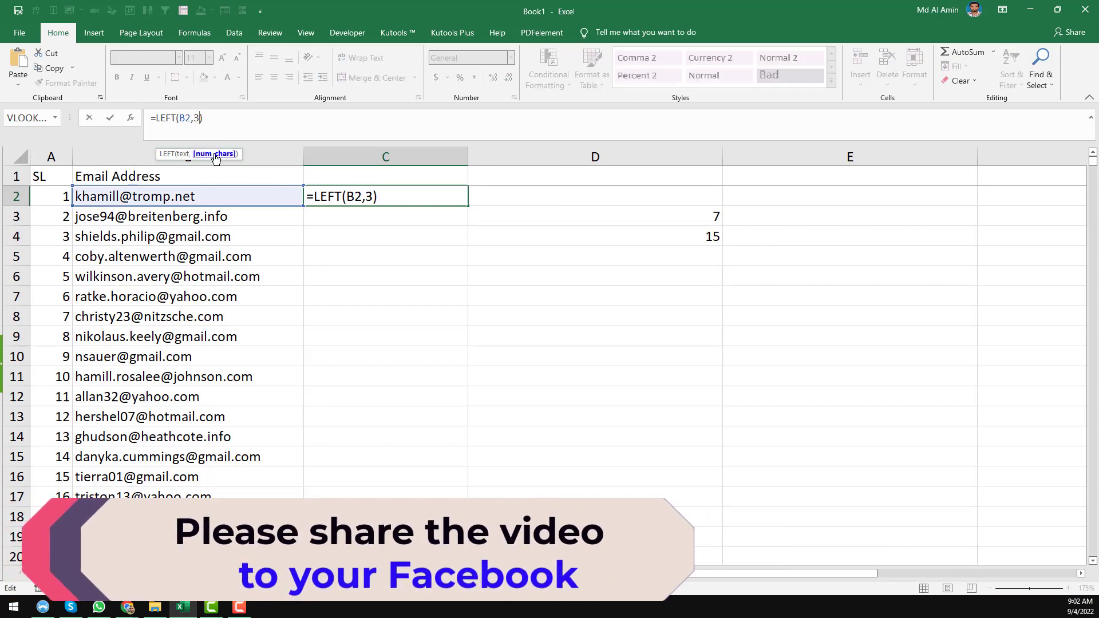
pyautogui.press('BackSpace')
pyautogui.hotkey('ctrl', 'v')
pyautogui.click(199, 118)
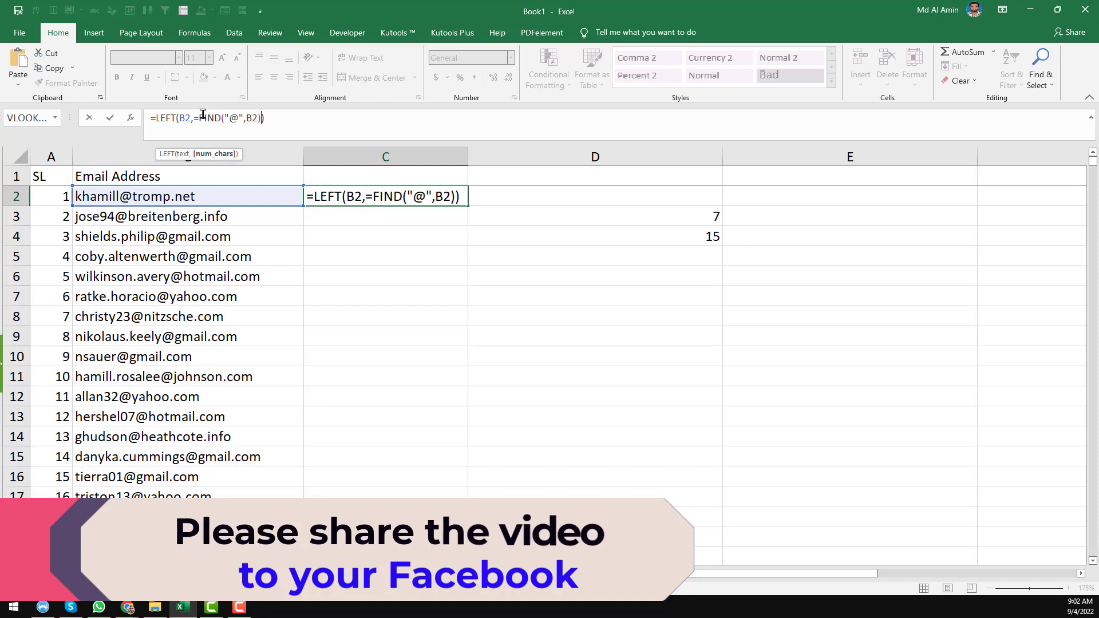
pyautogui.press('BackSpace')
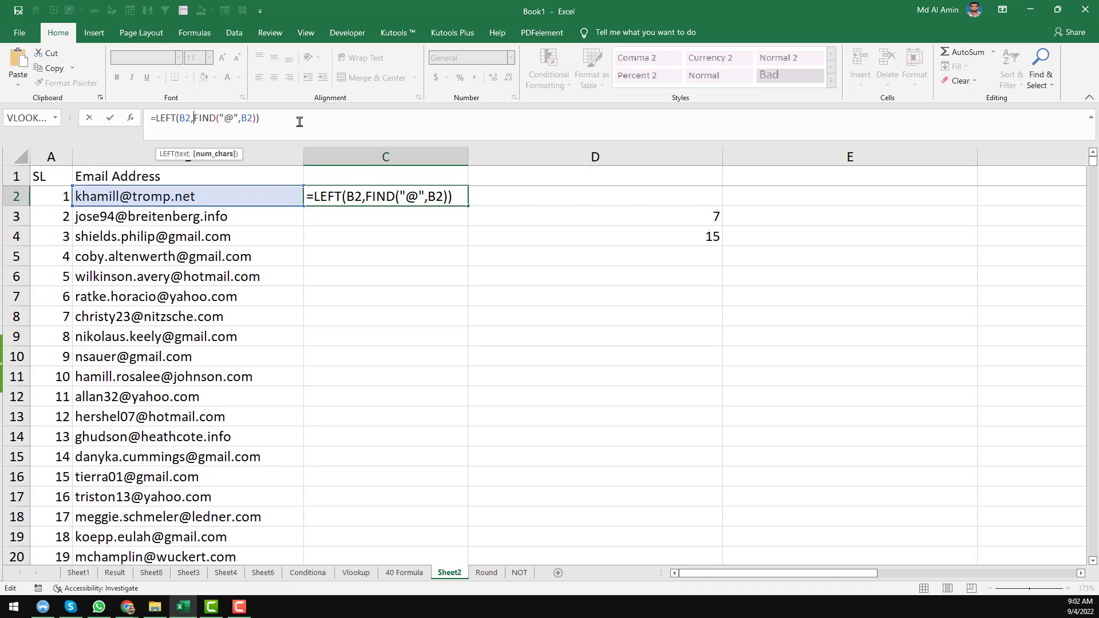
pyautogui.press('Return')
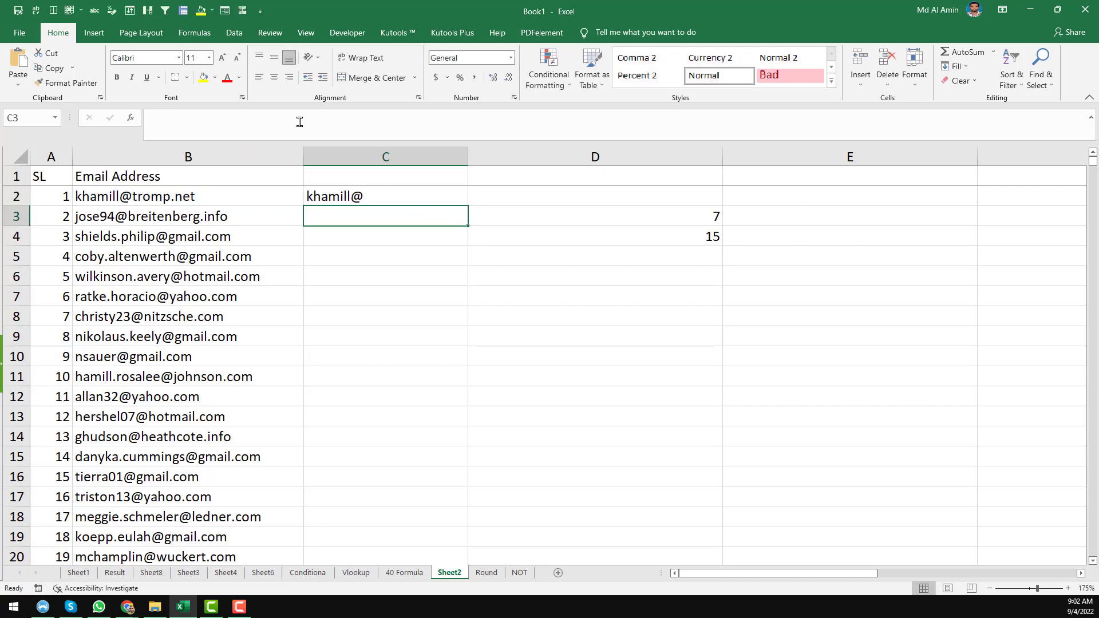
pyautogui.click(415, 198)
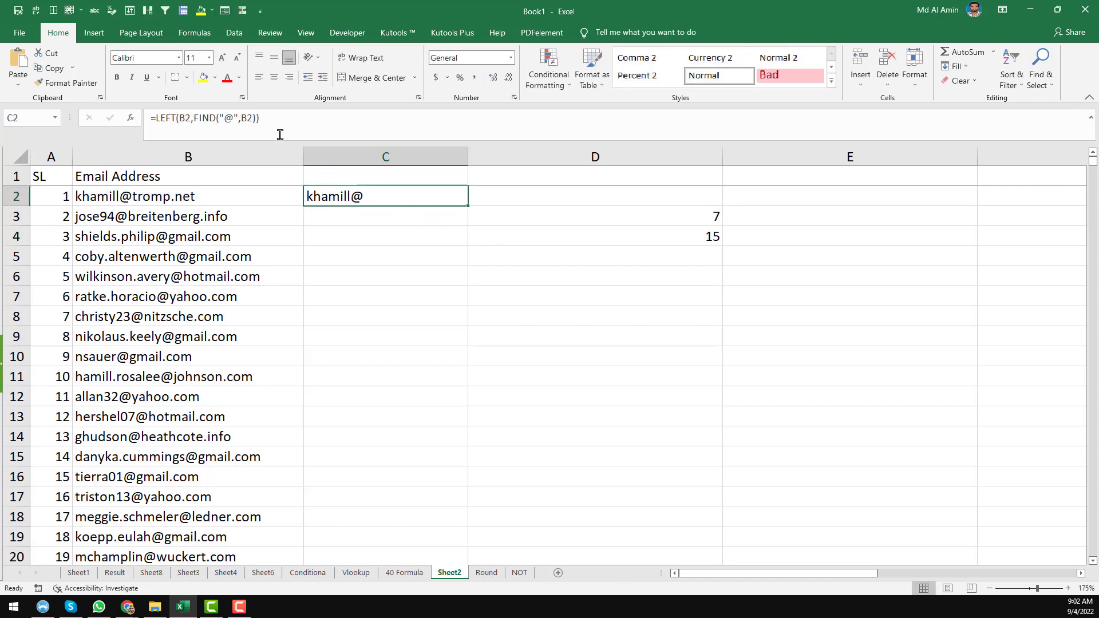
pyautogui.click(145, 197)
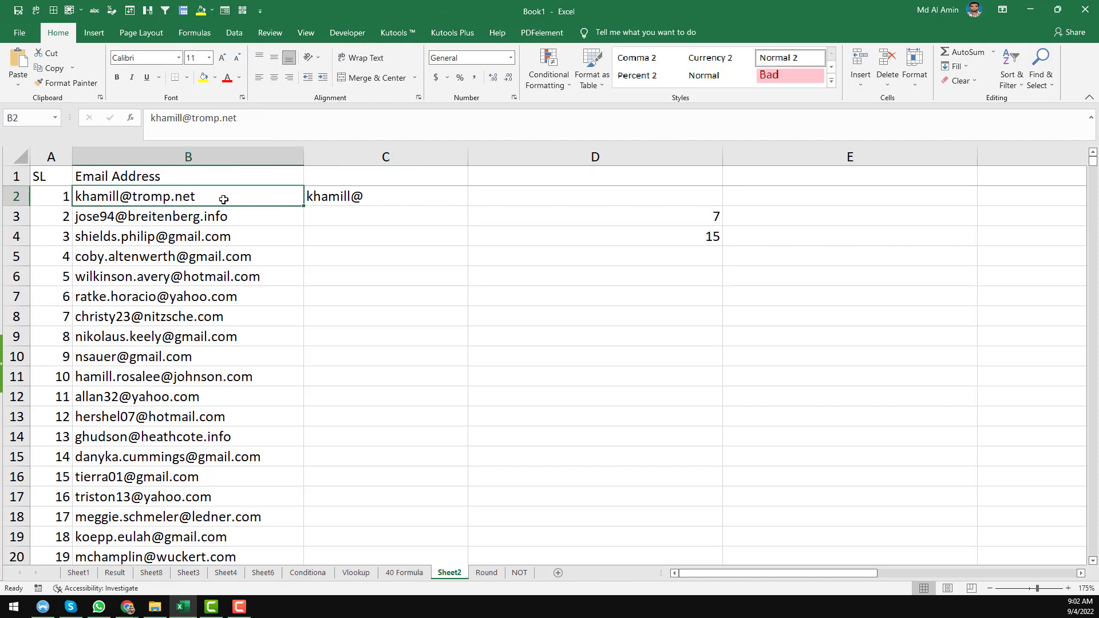
pyautogui.click(371, 200)
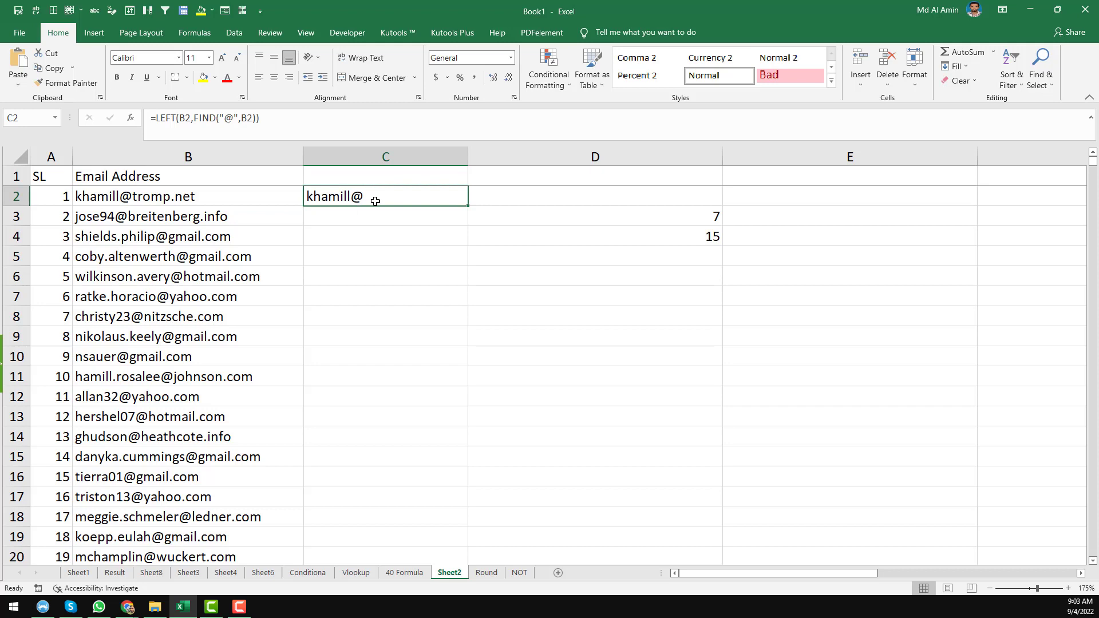
pyautogui.click(258, 118)
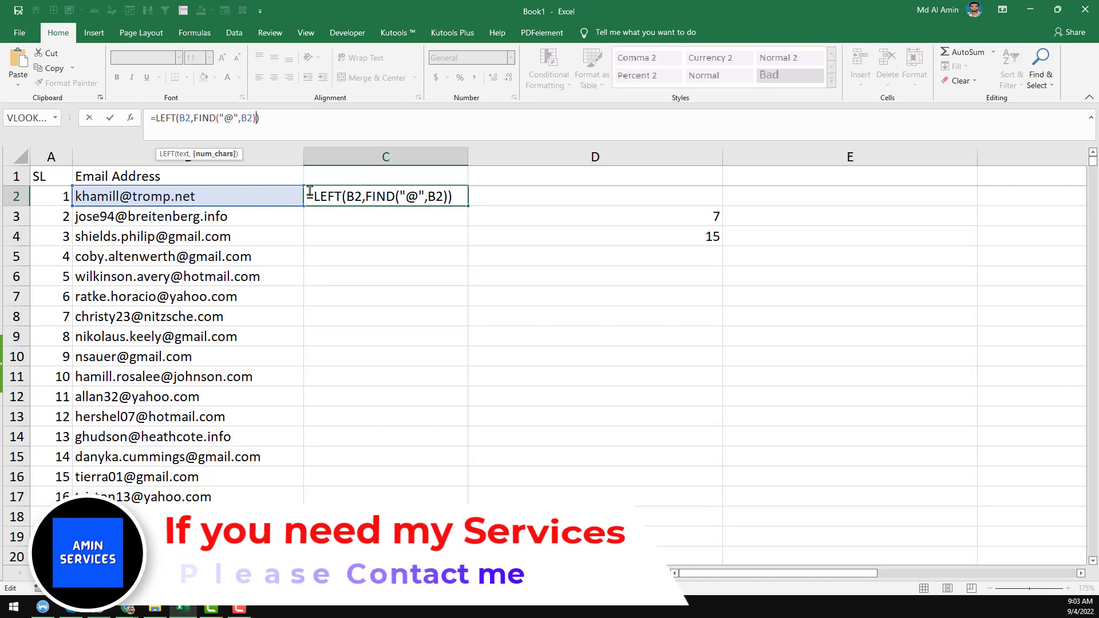
# Change C2 to =LEFT(B2,FIND("@",B2)-1) and fill it down to row 1001.
pyautogui.write('-')
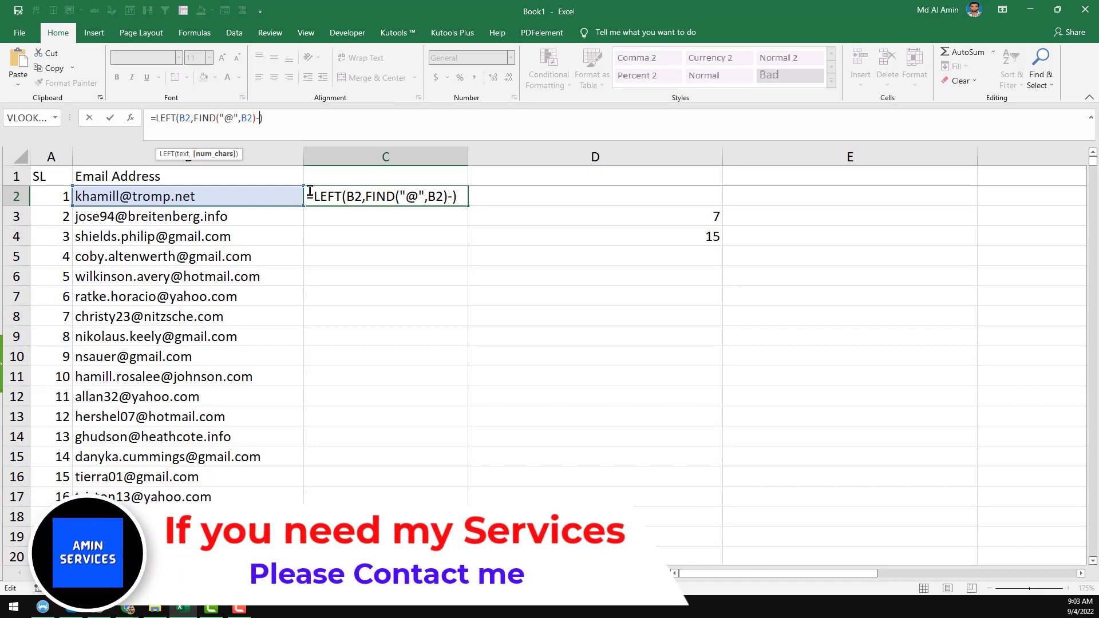
pyautogui.write('1')
pyautogui.press('Return')
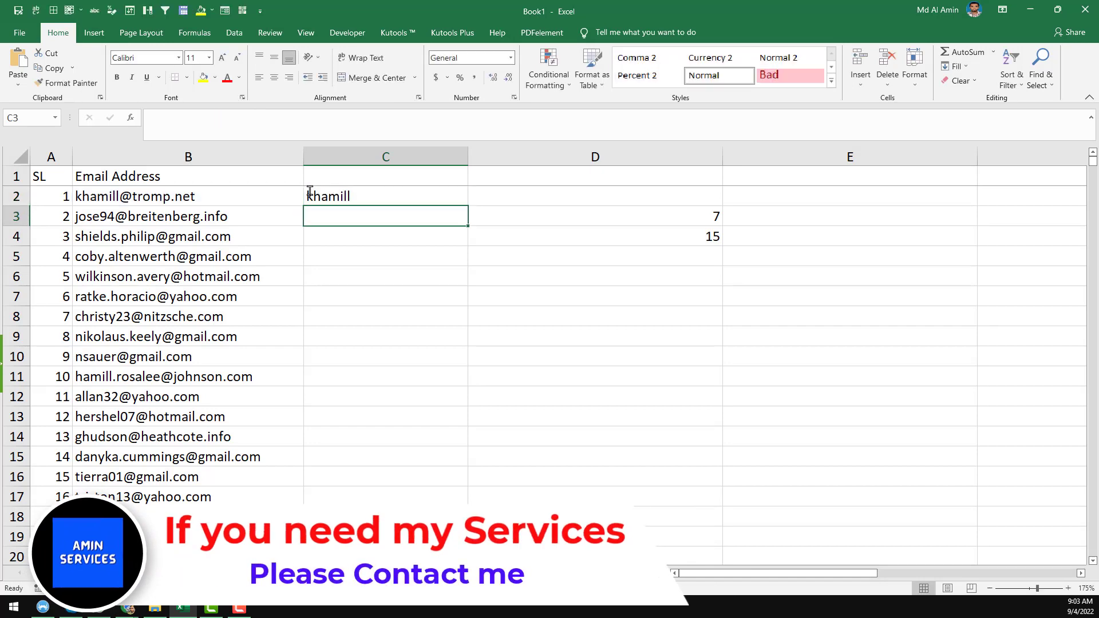
pyautogui.click(359, 198)
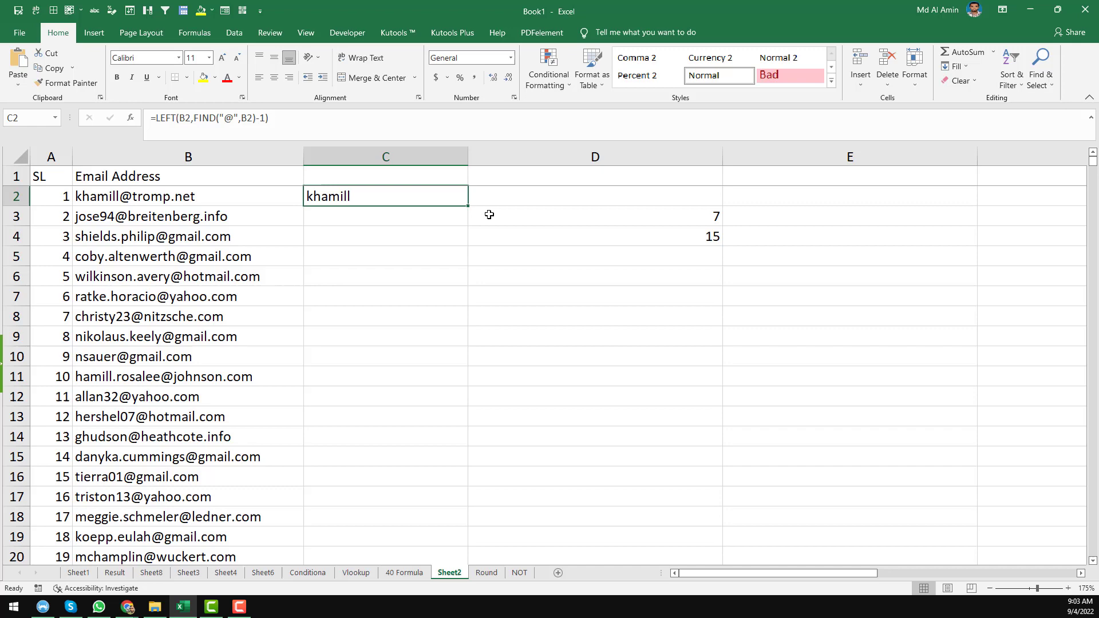
pyautogui.doubleClick(467, 205)
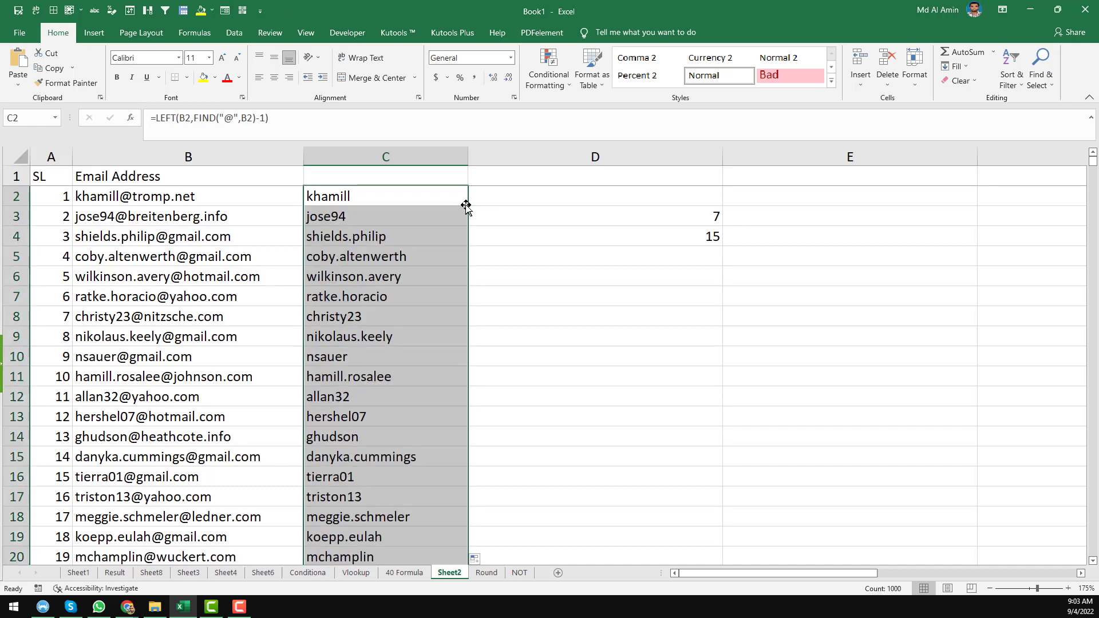
pyautogui.click(455, 201)
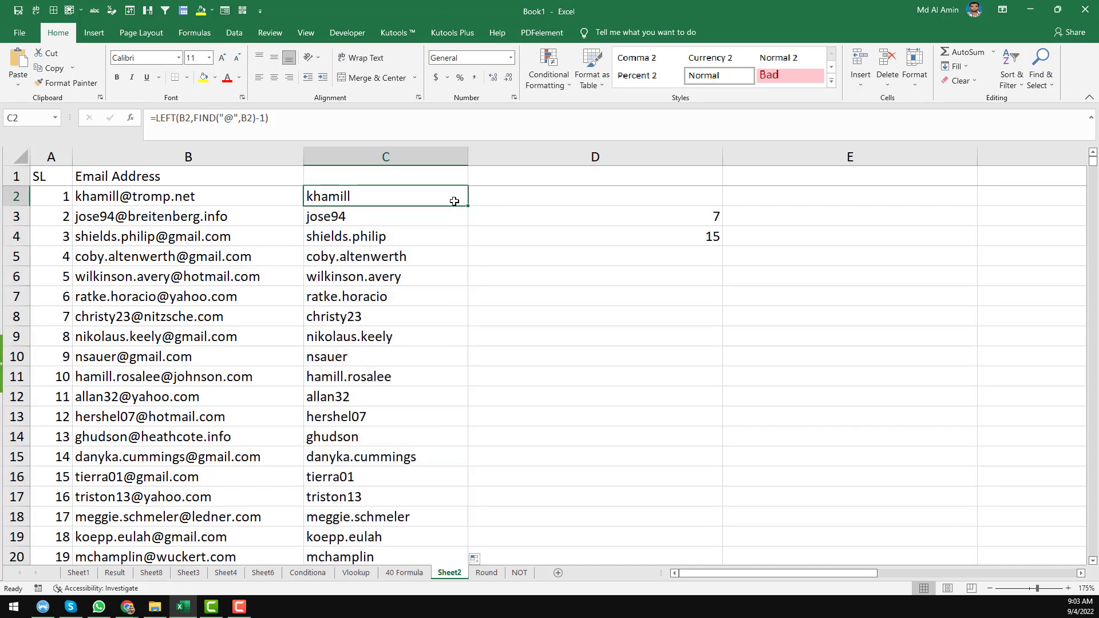
pyautogui.hotkey('ctrl', 'Down')
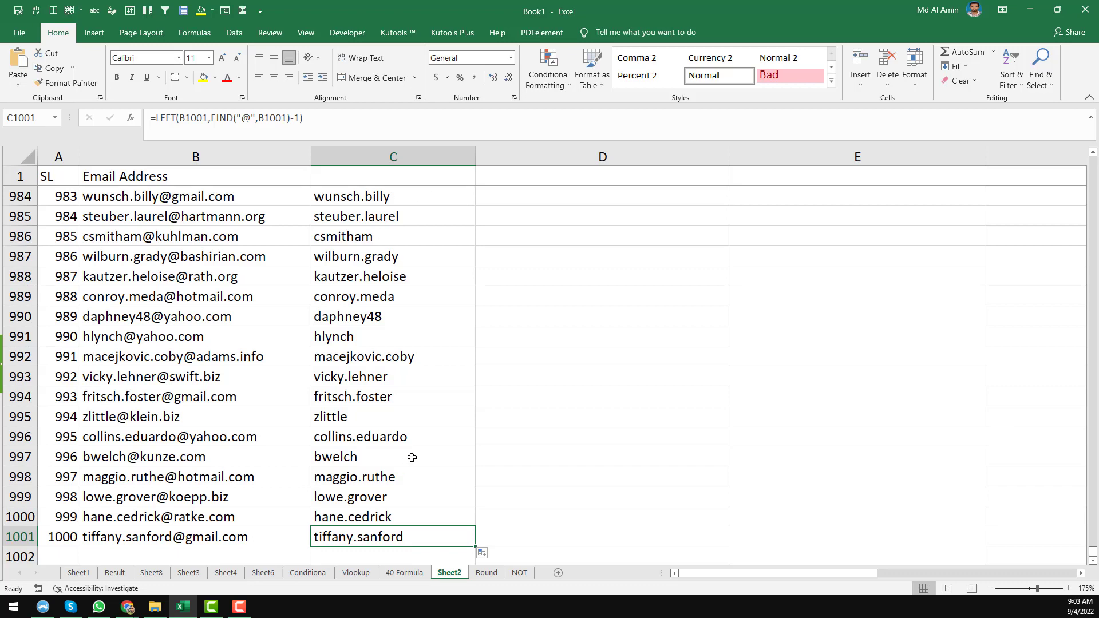
pyautogui.scroll(-3, 283, 381)
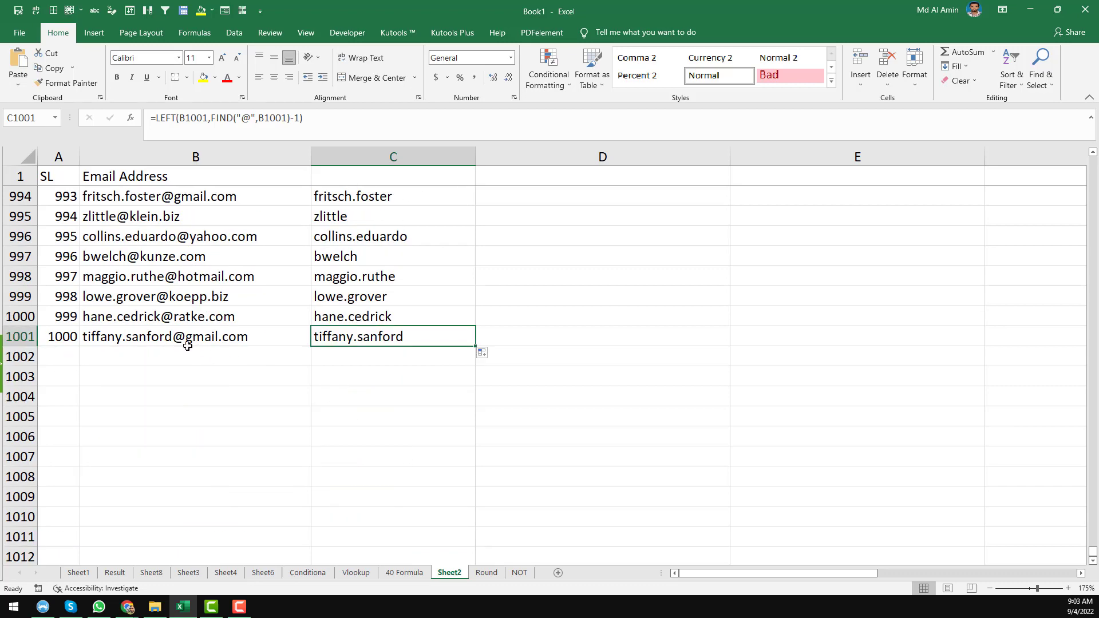
# Add the header 'username' in C1.
pyautogui.hotkey('ctrl', 'Home')
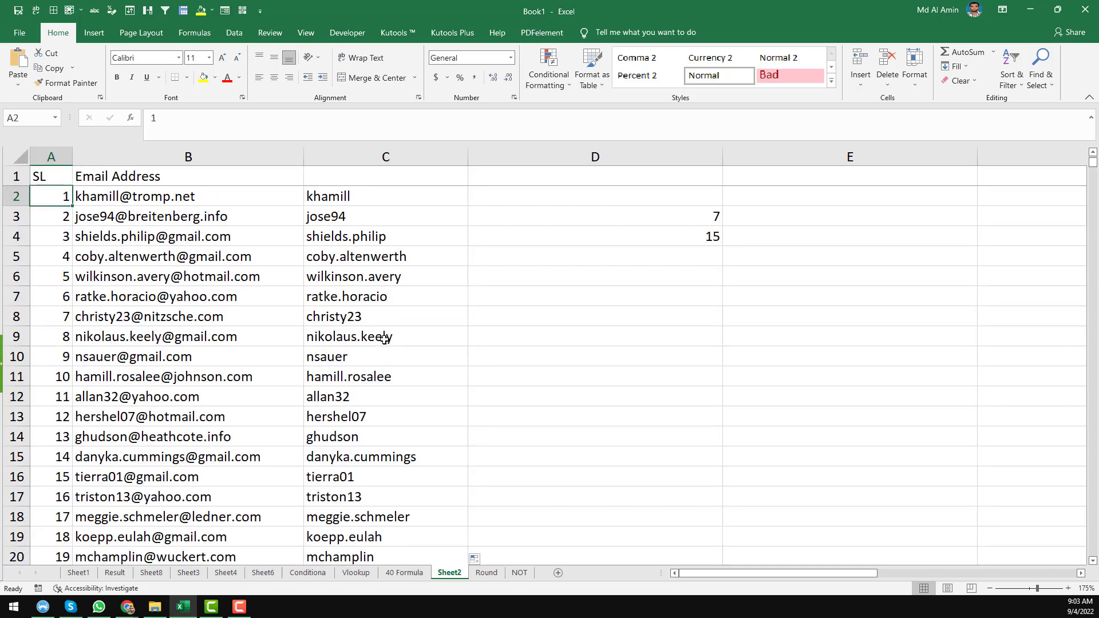
pyautogui.click(416, 182)
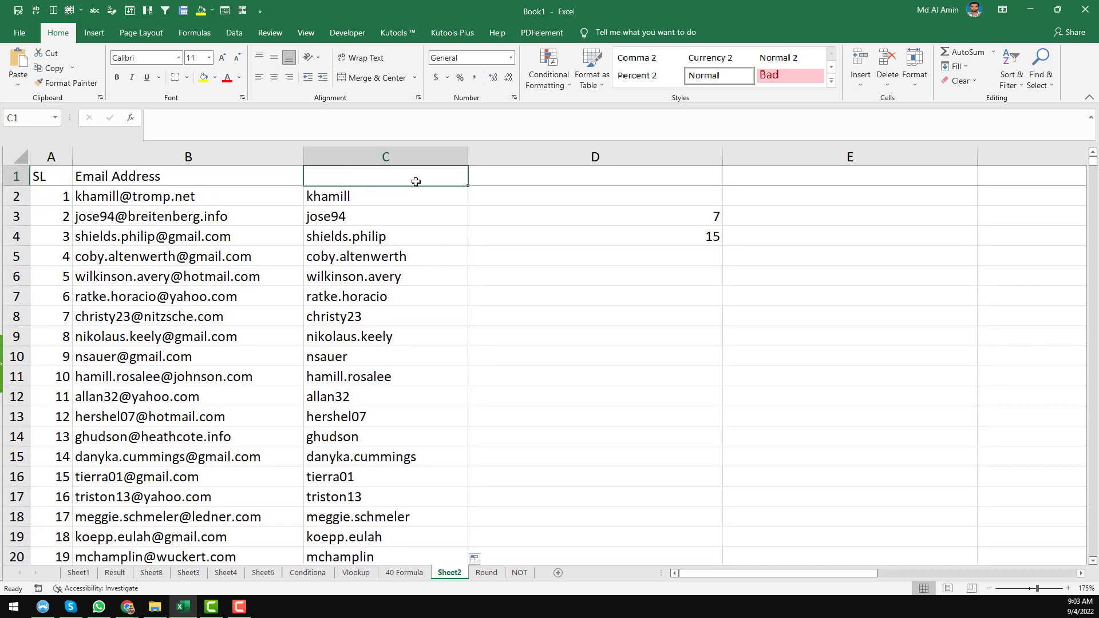
pyautogui.write('username')
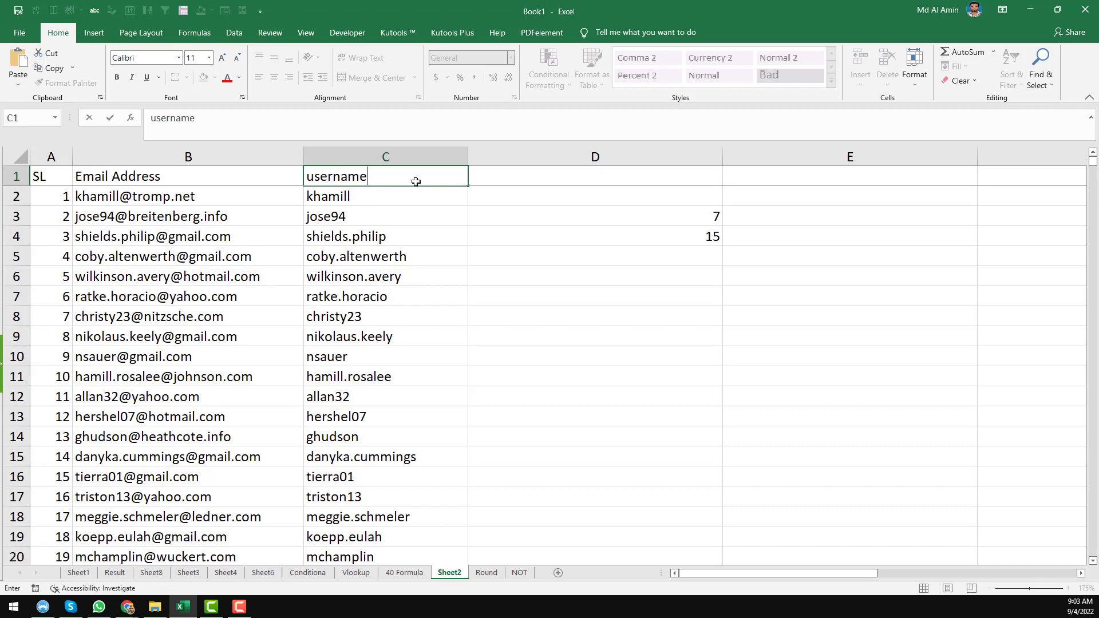
pyautogui.press('Return')
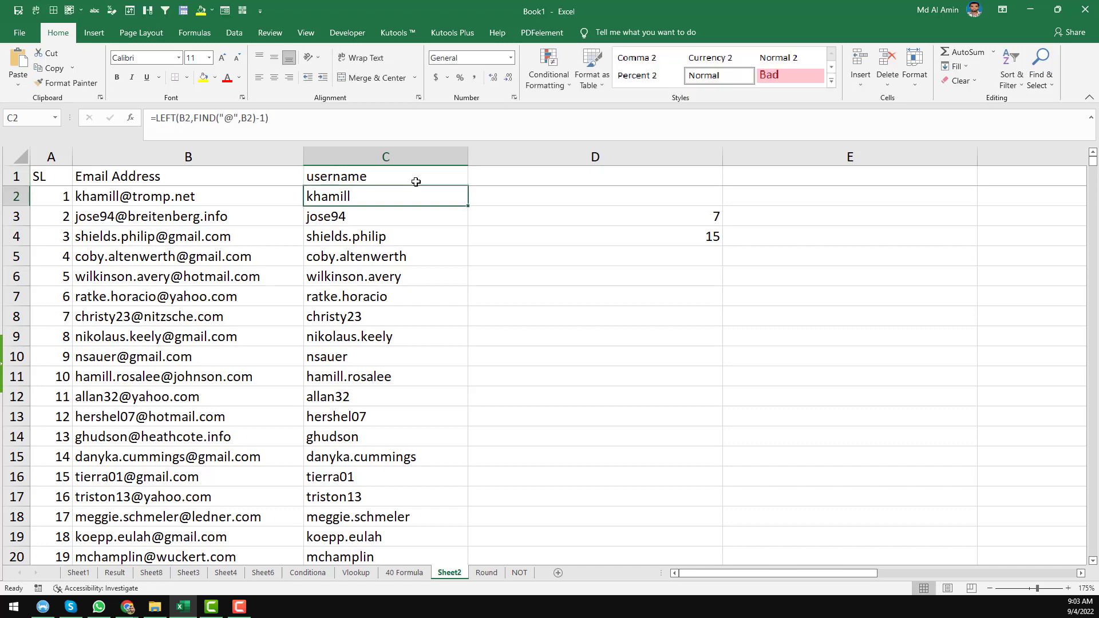
# Paste column C over itself as values, then check the list down to the last email.
pyautogui.click(351, 157)
pyautogui.hotkey('ctrl', 'c')
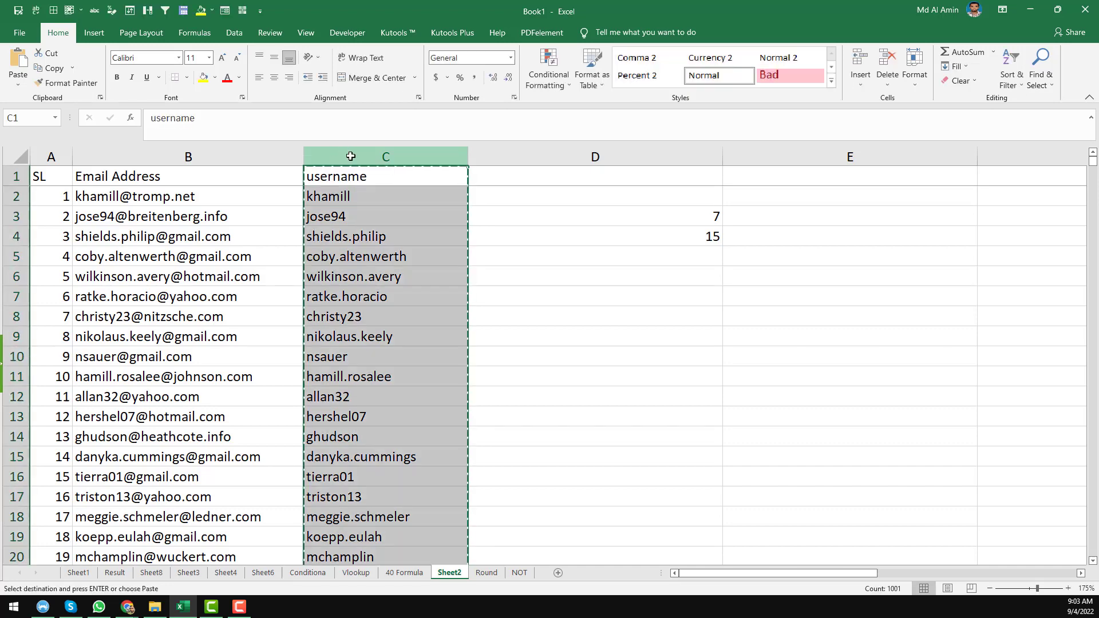
pyautogui.rightClick(352, 154)
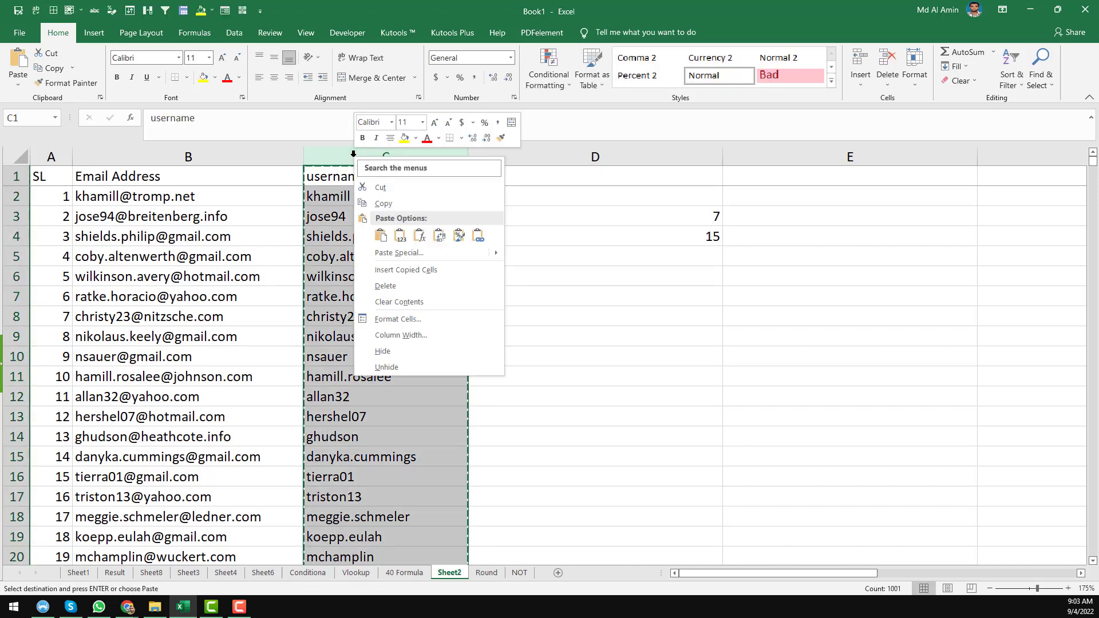
pyautogui.click(400, 236)
pyautogui.click(369, 197)
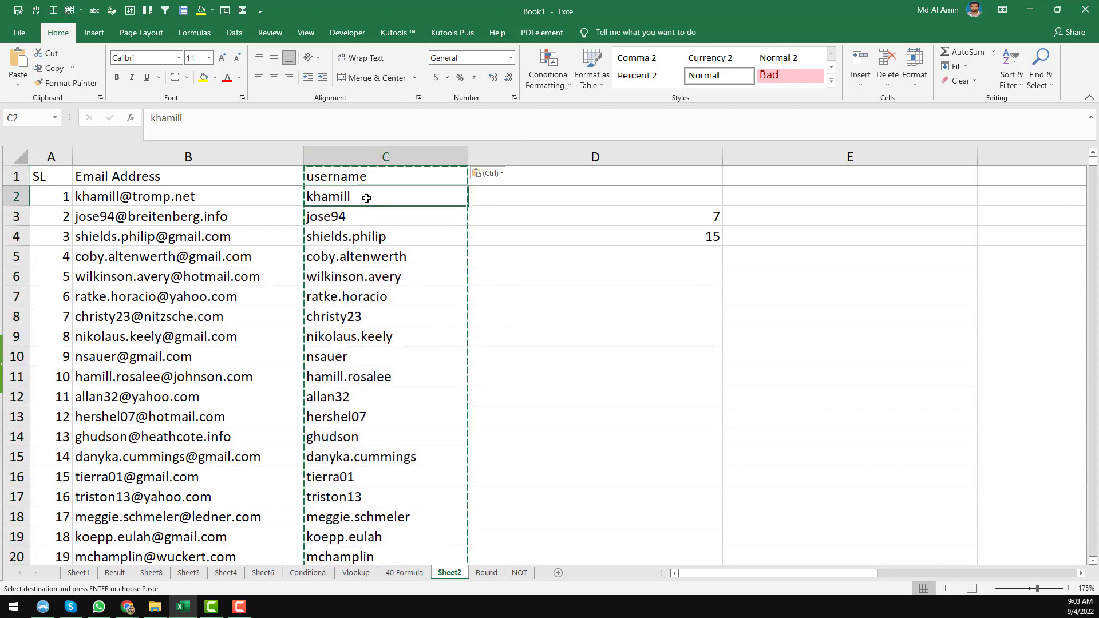
pyautogui.click(269, 197)
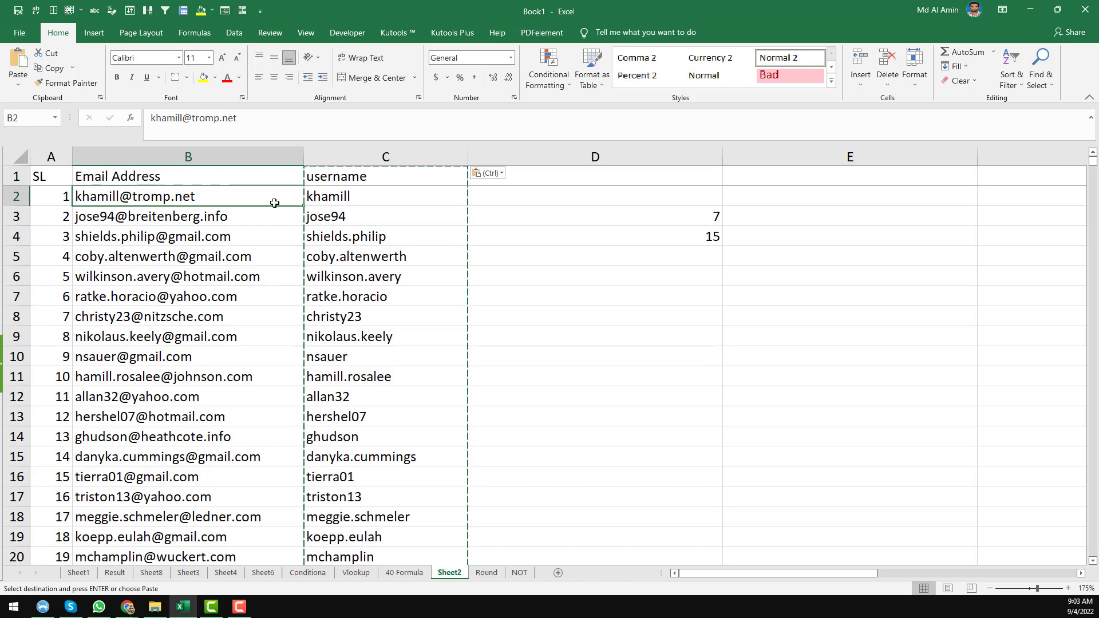
pyautogui.click(231, 216)
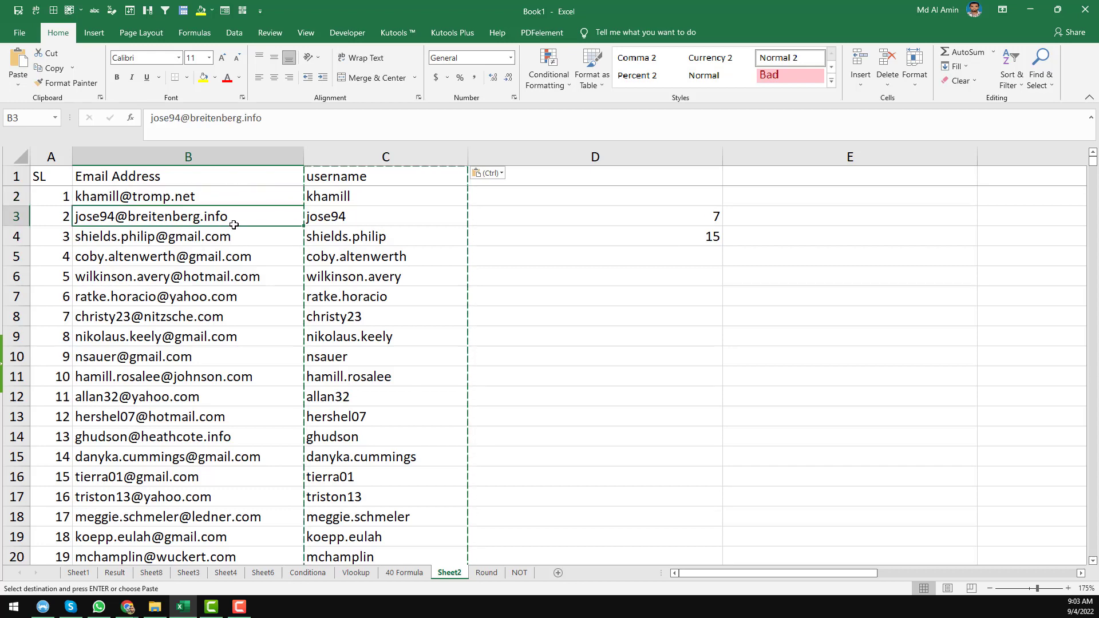
pyautogui.hotkey('ctrl', 'Down')
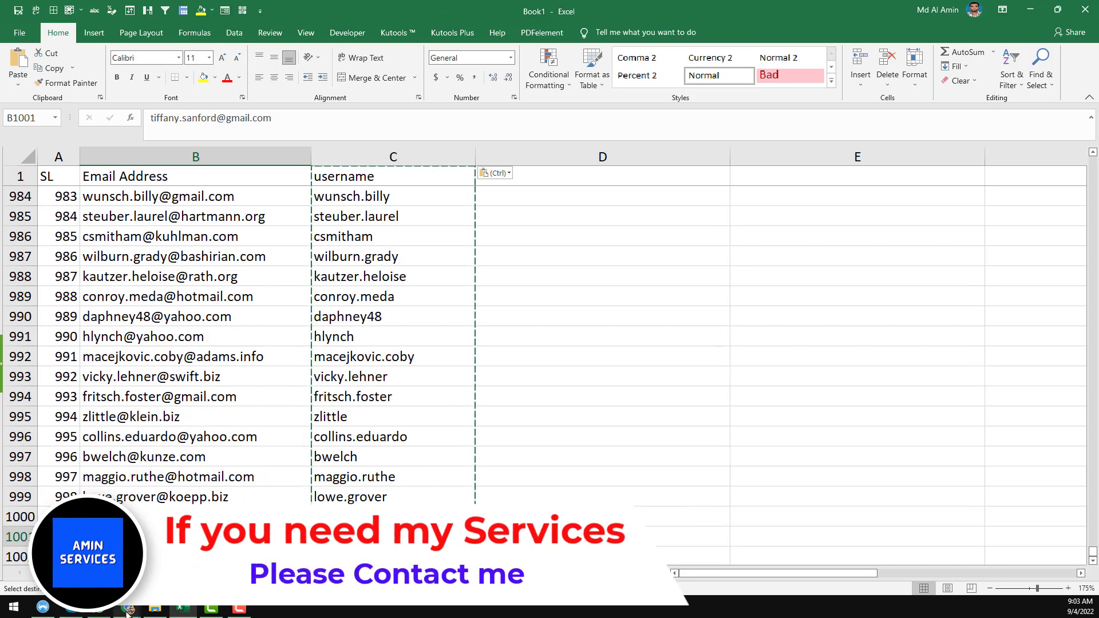
pyautogui.click(128, 610)
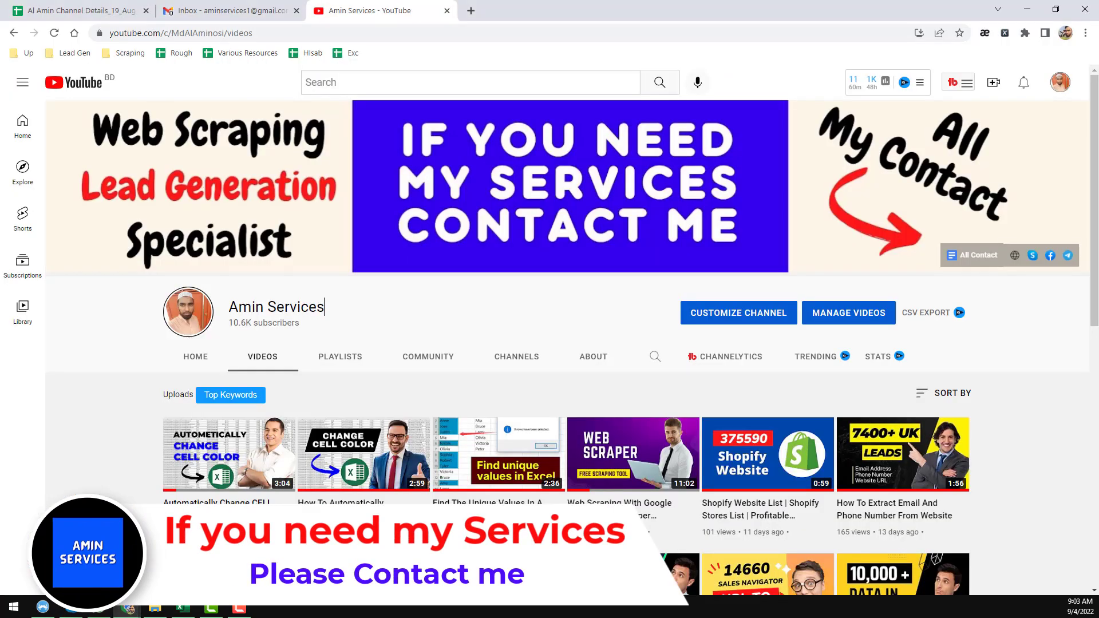